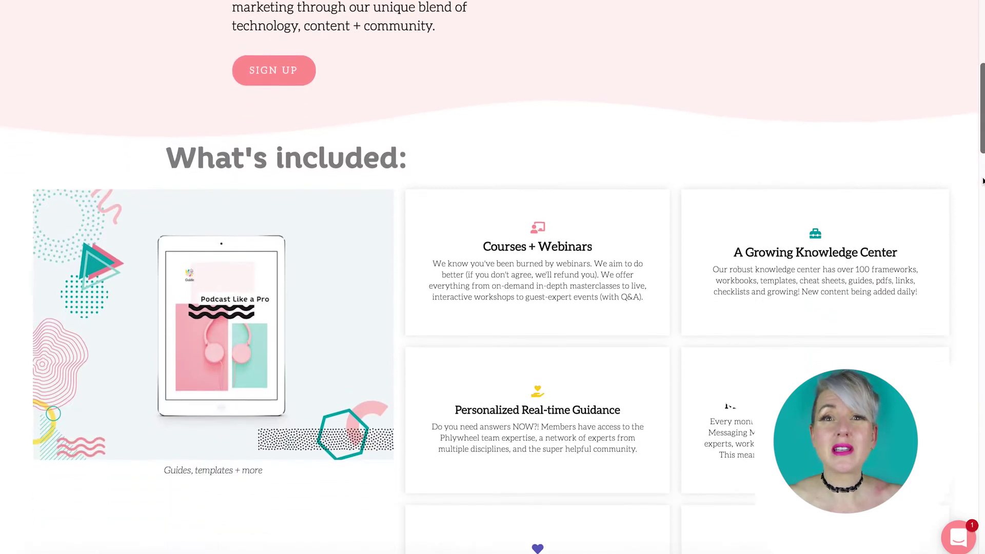
# Step: Look through the "What's included" and "Who is behind this?" sections of the Phlywheel sign-up page
pyautogui.scroll(-4, 982, 180)
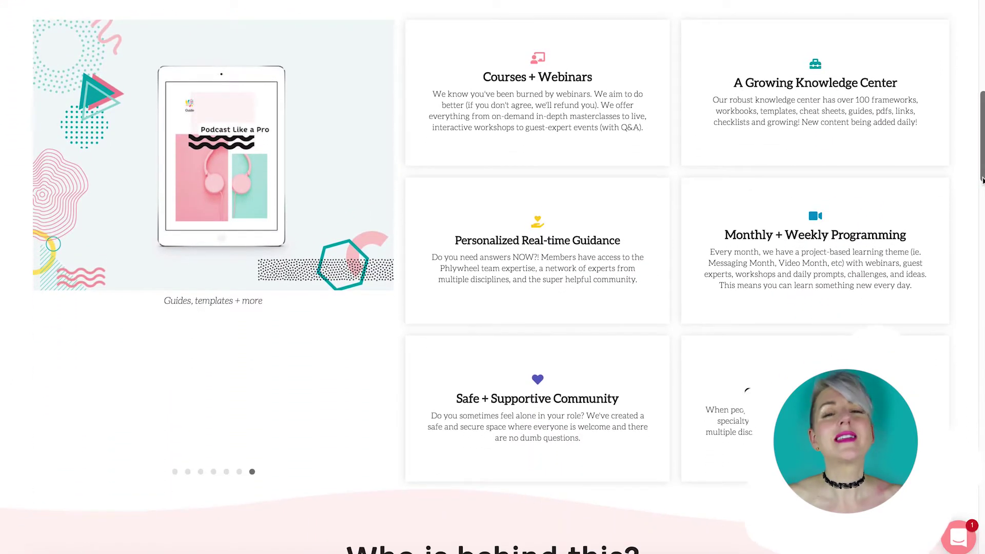
pyautogui.scroll(-1, 982, 180)
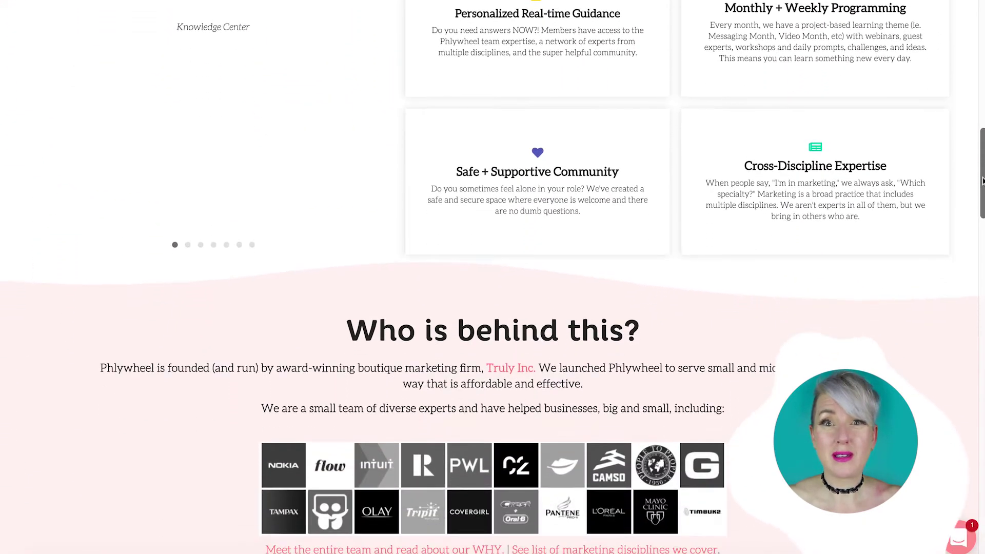
pyautogui.scroll(3, 983, 181)
pyautogui.scroll(7, 983, 180)
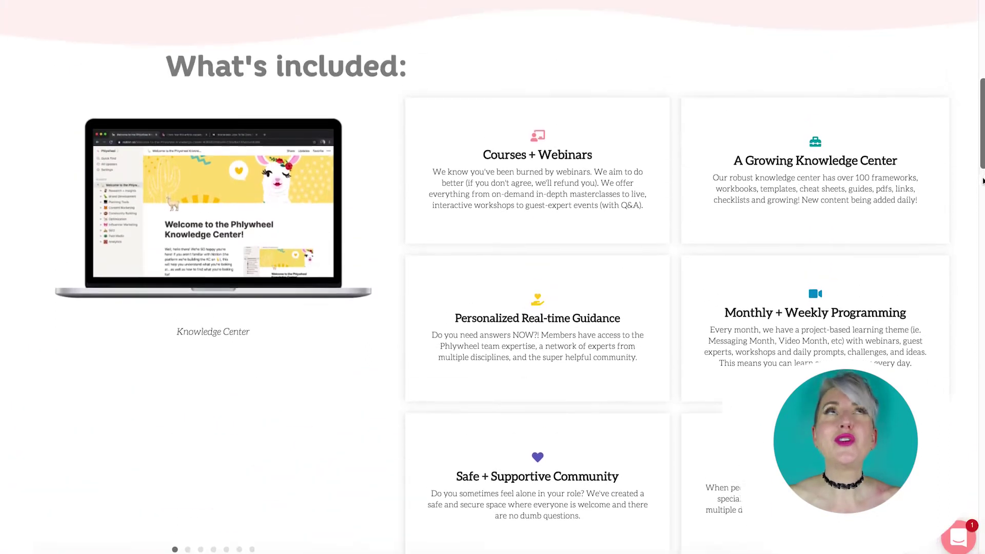
pyautogui.scroll(6, 983, 180)
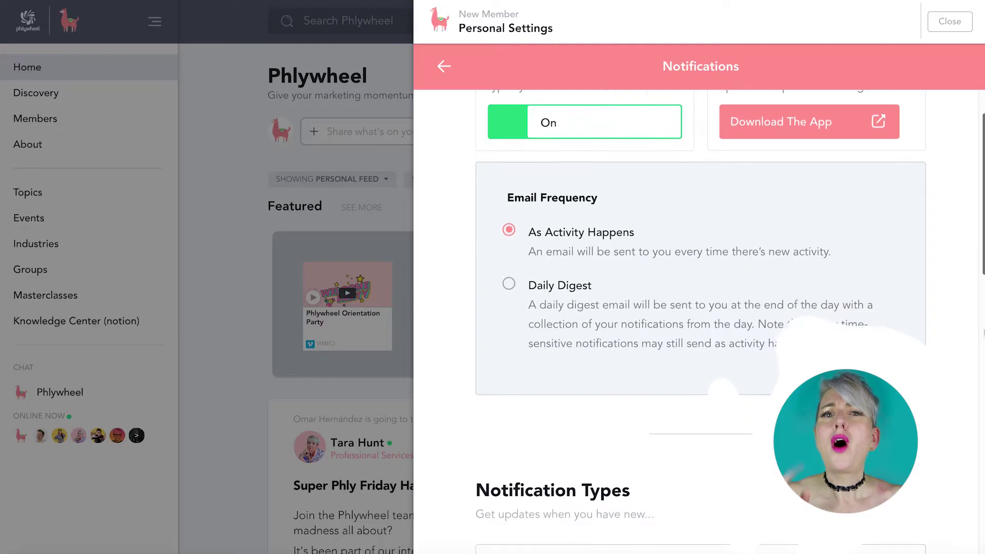
# Step: Review the email frequency, notification types and per-group toggles in the notification settings, and close the personal settings
pyautogui.scroll(-8, 983, 332)
pyautogui.scroll(-9, 983, 333)
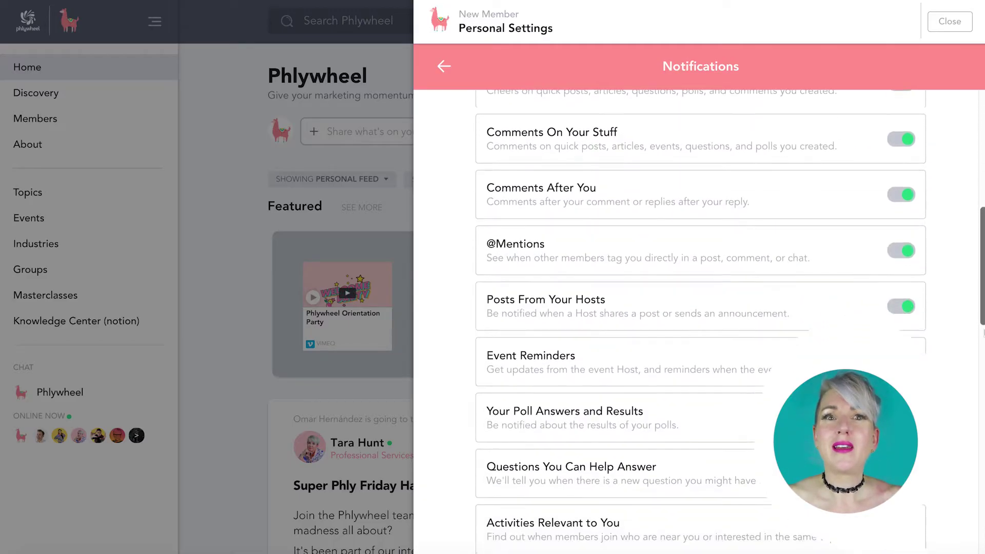
pyautogui.scroll(-12, 983, 332)
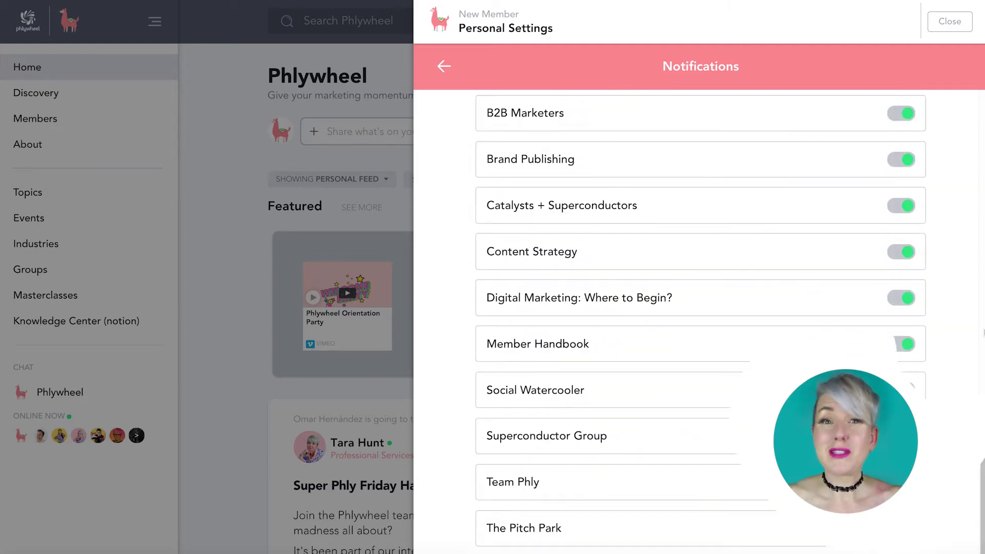
pyautogui.click(962, 32)
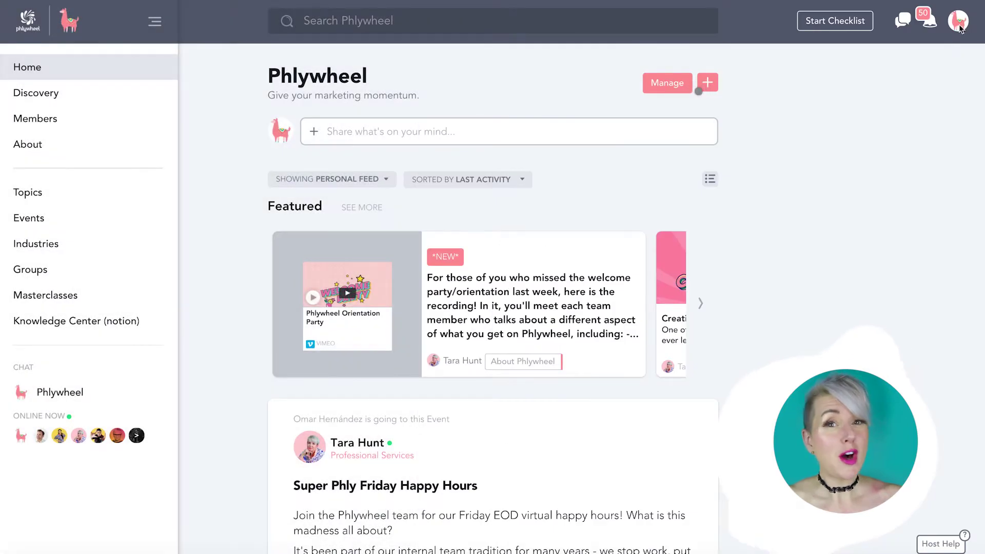
# Step: Open the notification options in the personal account settings and look through them
pyautogui.click(958, 22)
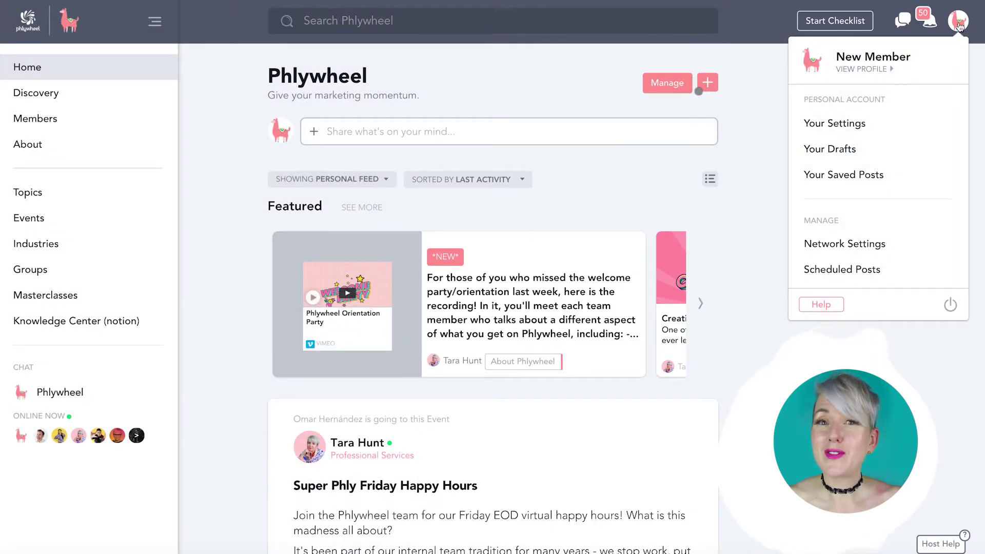
pyautogui.click(940, 126)
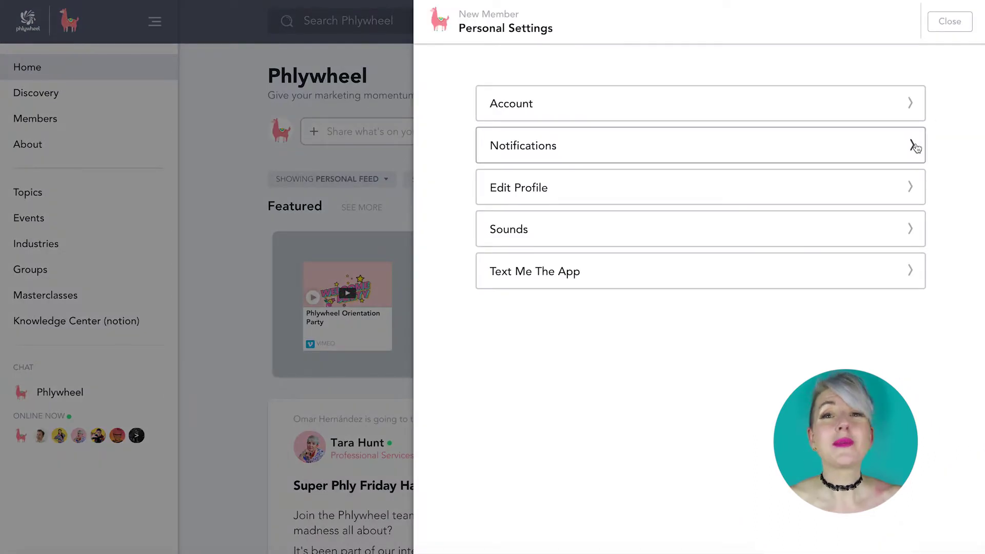
pyautogui.click(917, 142)
pyautogui.scroll(-5, 917, 144)
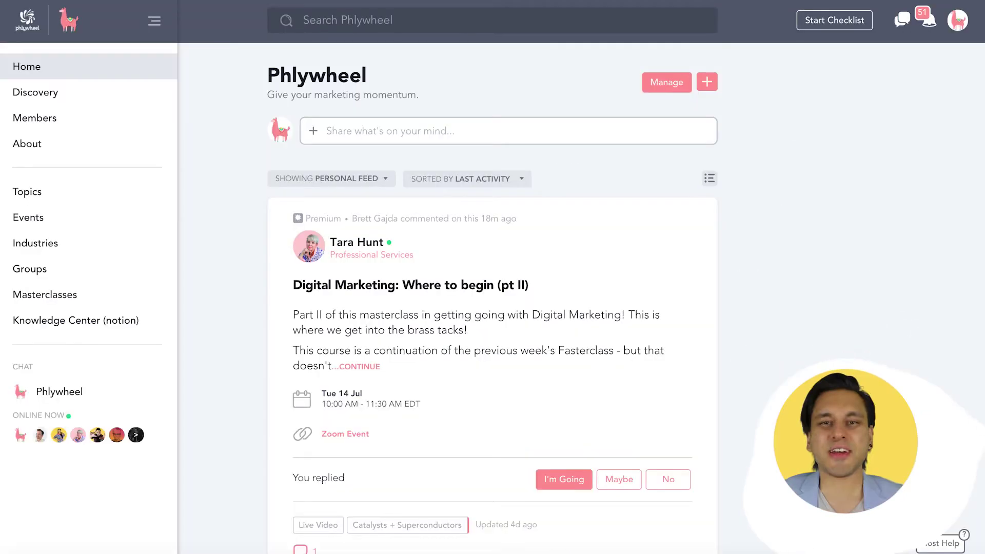
# Step: Examine the personal feed on the home page, including its events, featured posts, articles and comments
pyautogui.scroll(-2, 984, 69)
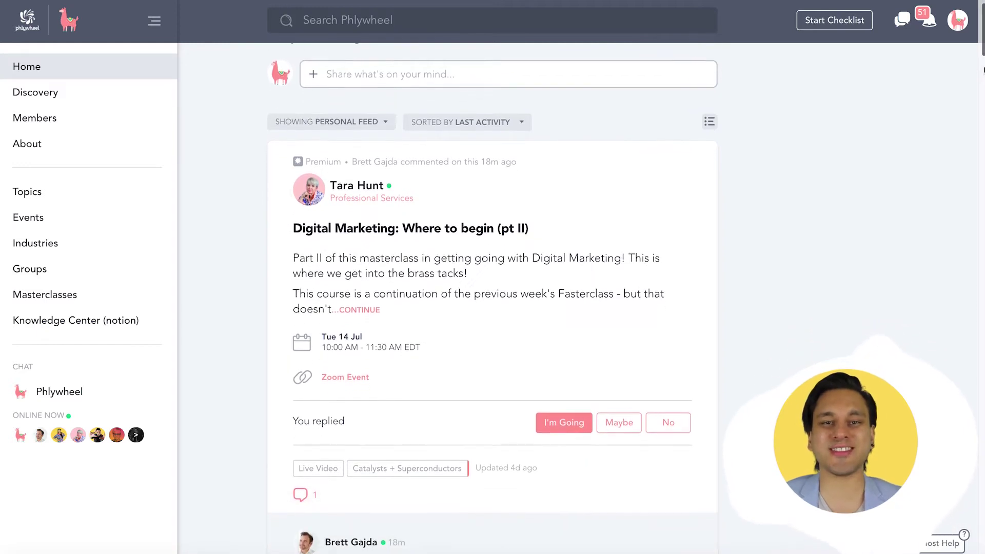
pyautogui.scroll(-5, 983, 69)
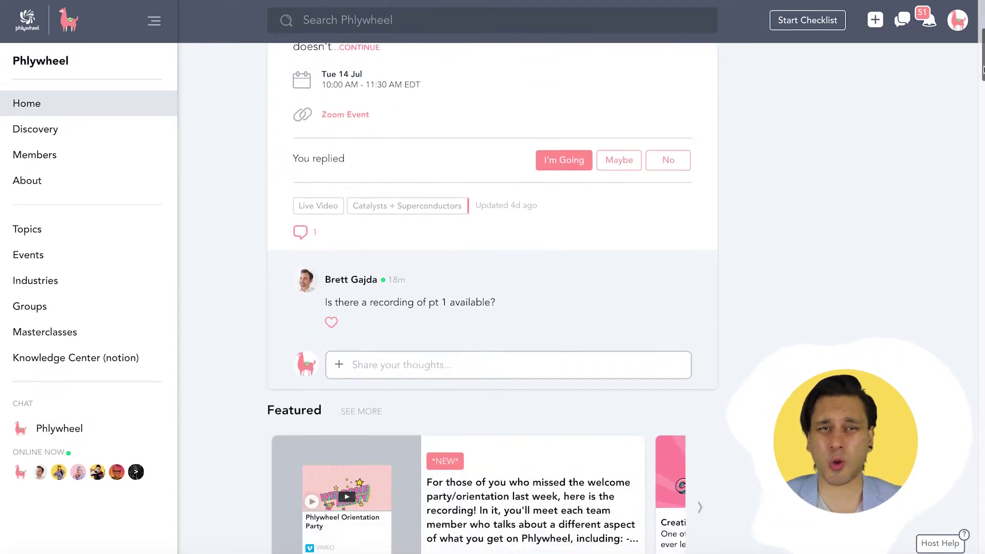
pyautogui.scroll(-7, 984, 69)
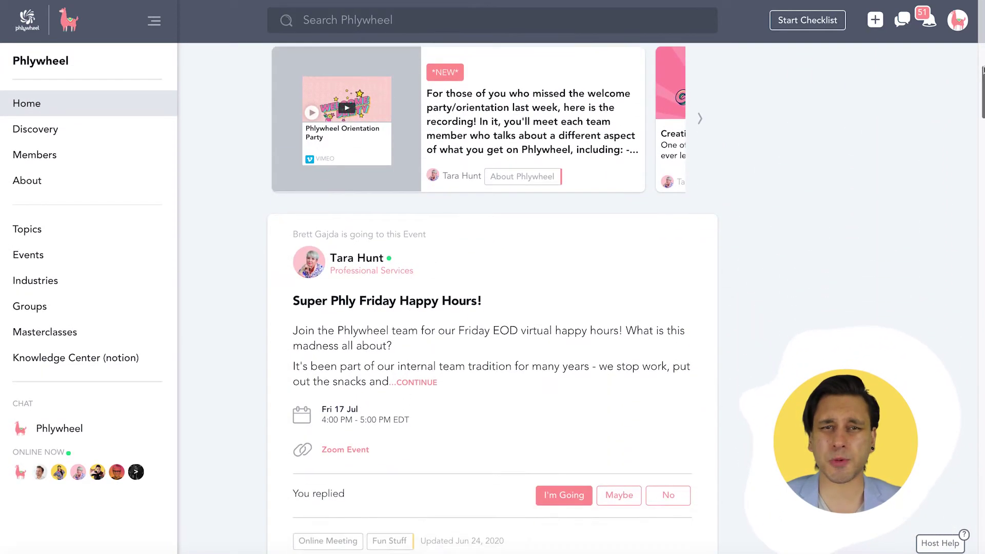
pyautogui.scroll(-11, 983, 69)
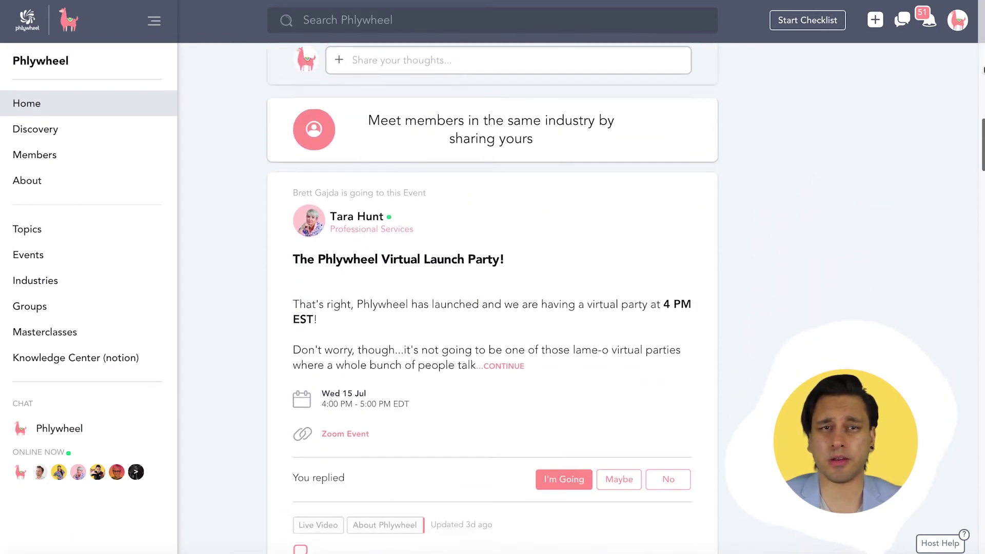
pyautogui.scroll(-10, 984, 69)
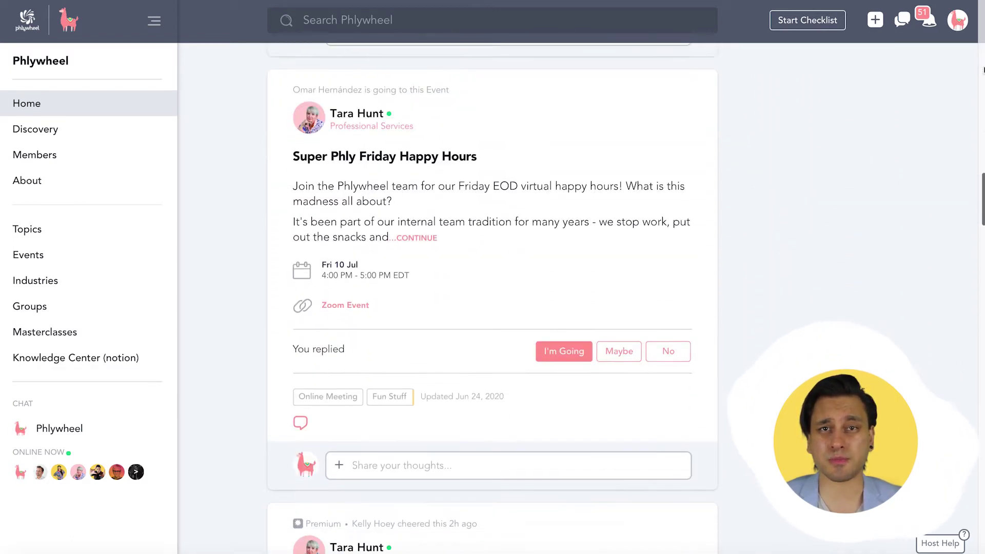
pyautogui.scroll(-8, 984, 70)
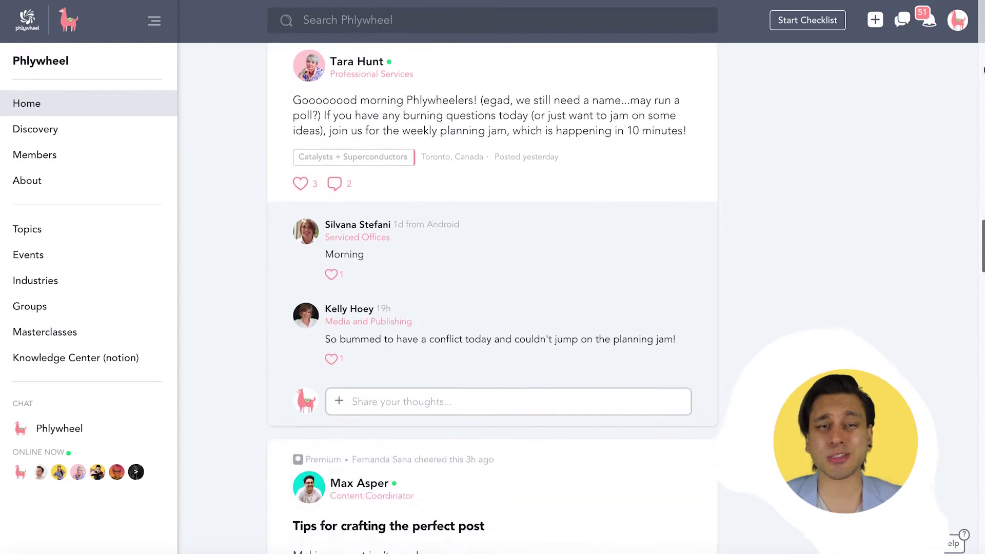
pyautogui.scroll(-10, 984, 69)
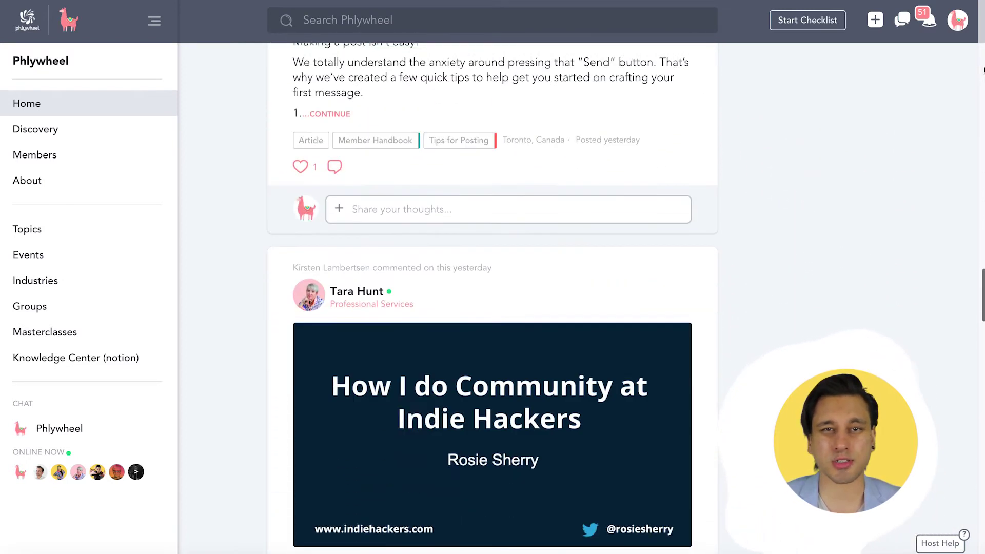
pyautogui.scroll(-12, 984, 69)
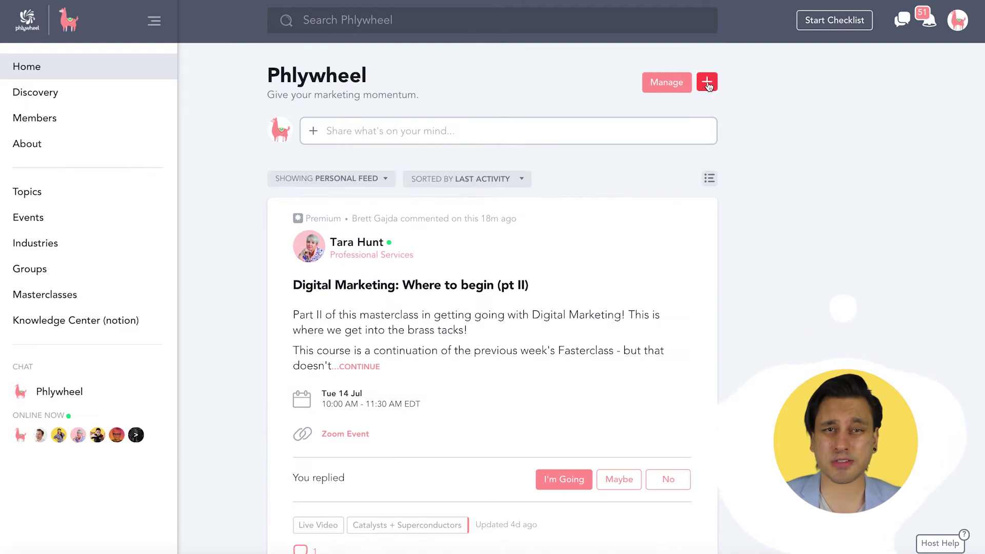
# Step: Open the list of content types that can be created from the home page and choose Quick Post
pyautogui.click(706, 83)
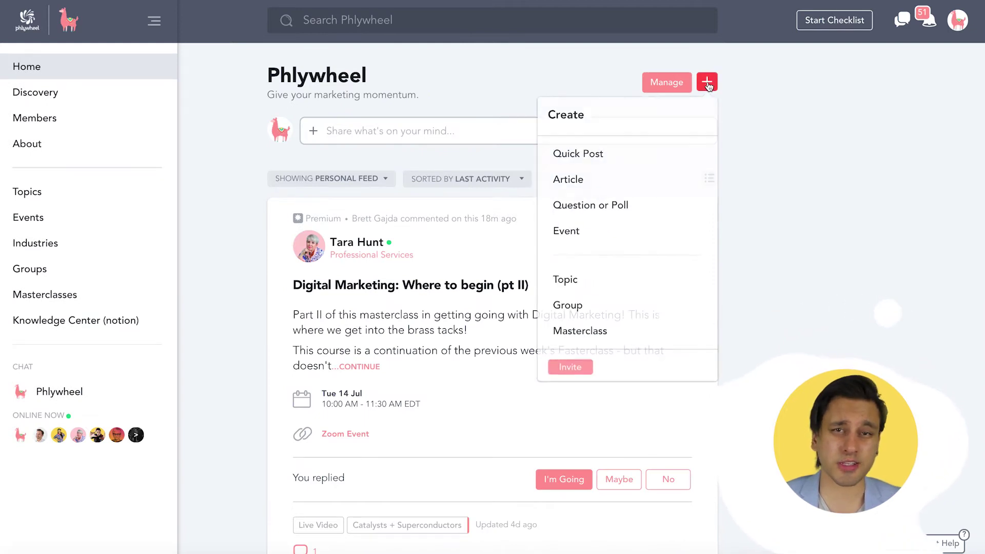
pyautogui.click(690, 154)
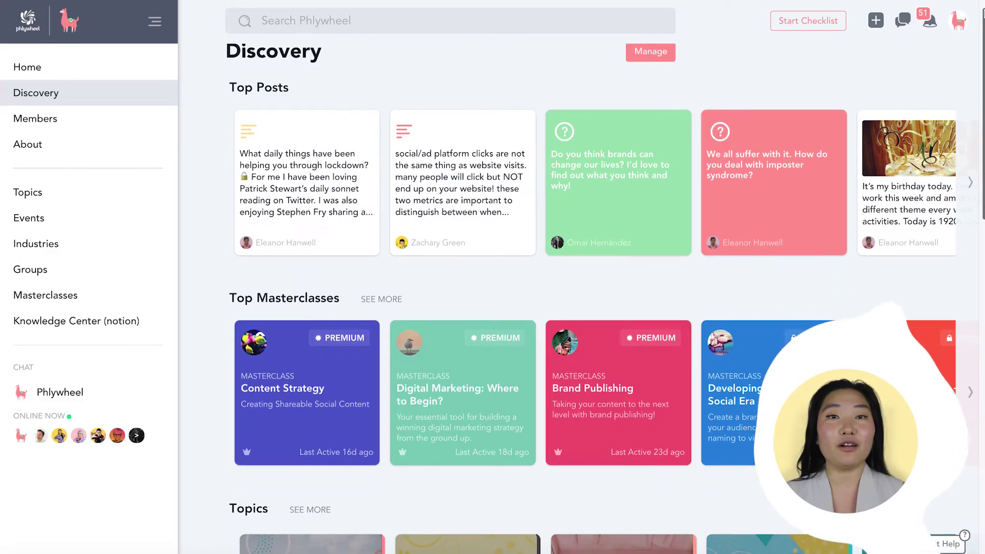
# Step: Browse the Discovery page from the top posts and masterclasses through topics, groups and members to the upcoming events
pyautogui.scroll(-3, 605, 287)
pyautogui.scroll(-5, 606, 287)
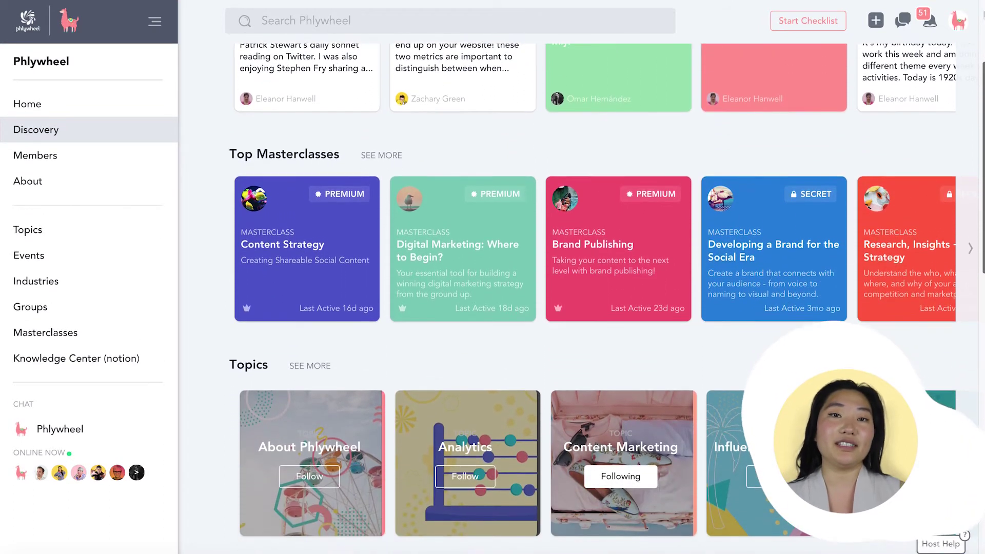
pyautogui.scroll(-4, 605, 287)
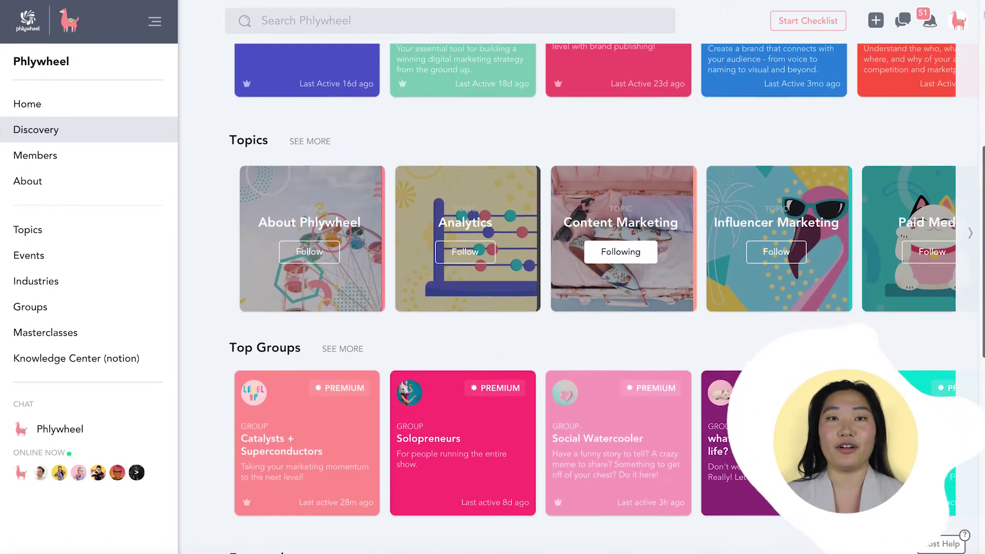
pyautogui.scroll(-5, 605, 287)
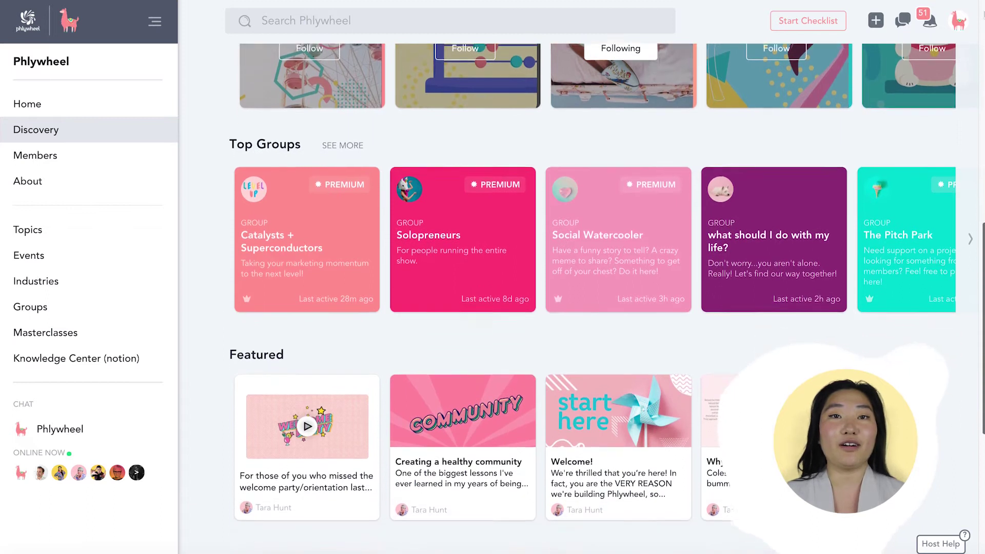
pyautogui.scroll(-2, 605, 287)
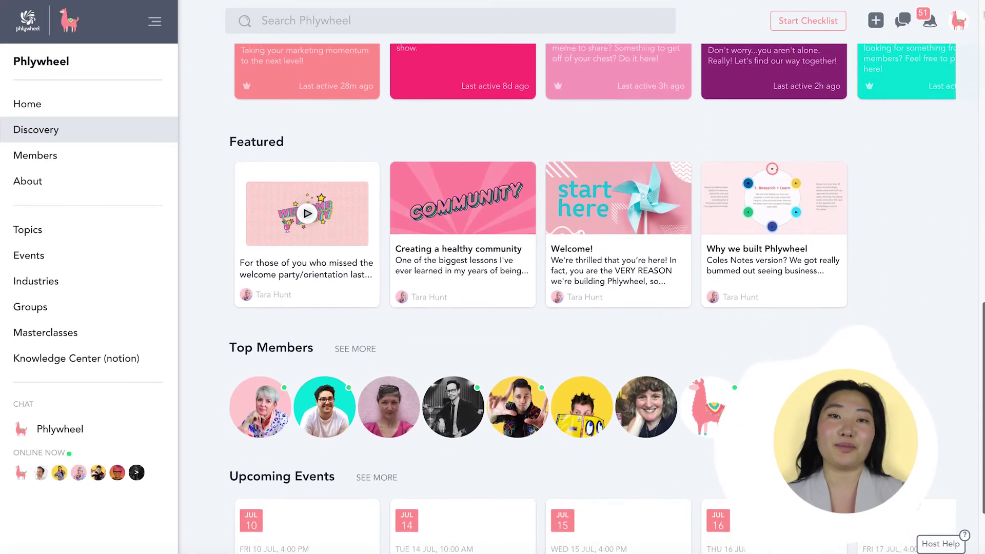
pyautogui.scroll(-1, 605, 287)
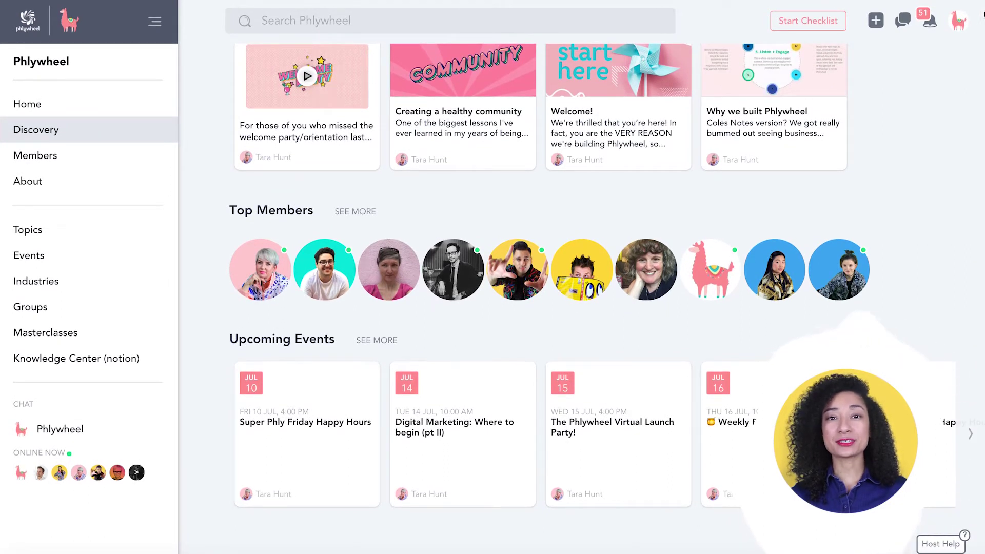
# Step: Open the Members page and look through the list of top members
pyautogui.click(35, 155)
pyautogui.scroll(-3, 492, 308)
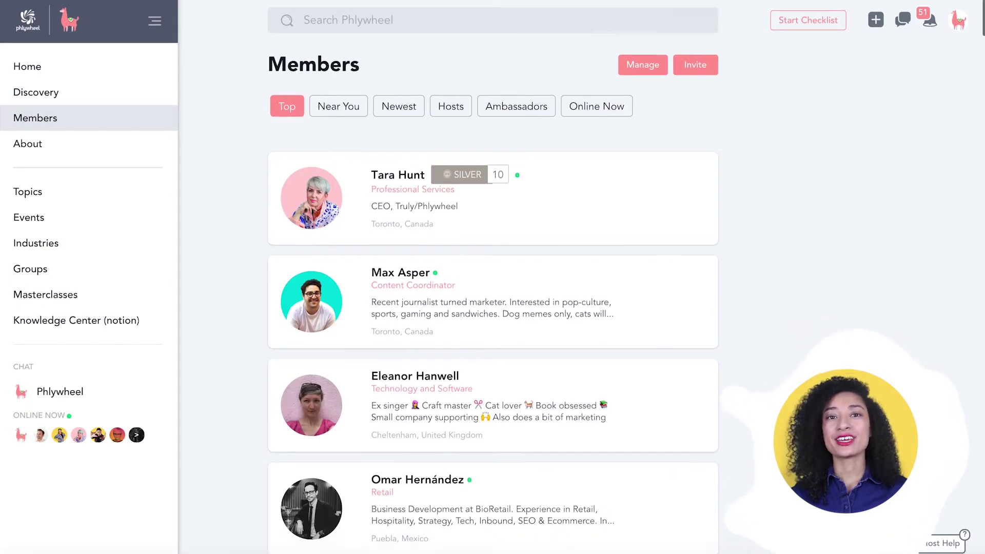
pyautogui.scroll(-5, 492, 298)
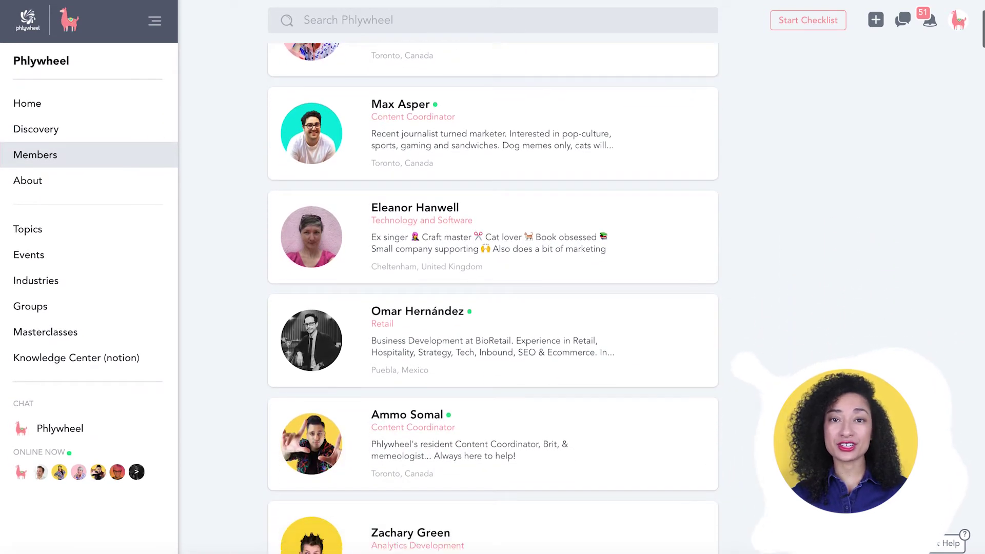
pyautogui.scroll(-10, 493, 297)
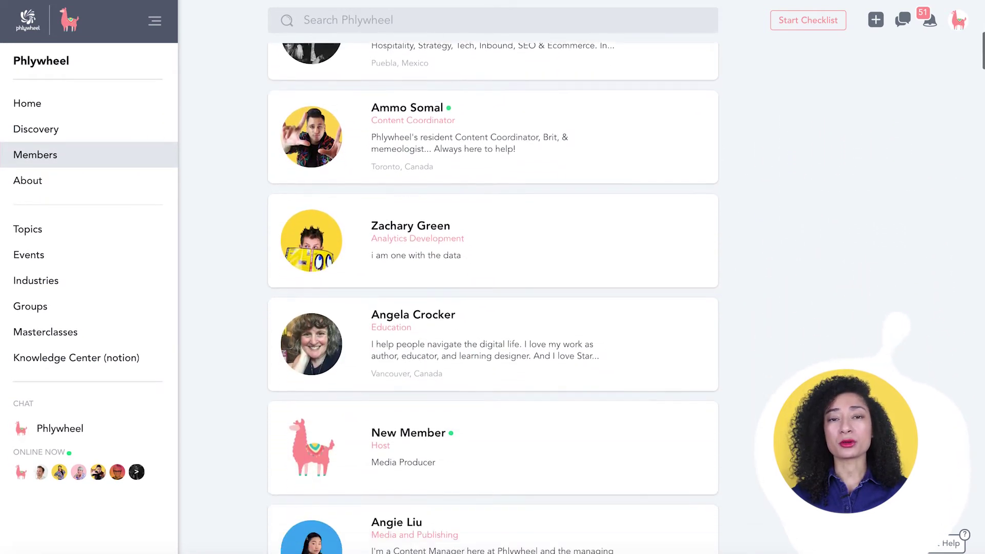
pyautogui.scroll(-8, 493, 297)
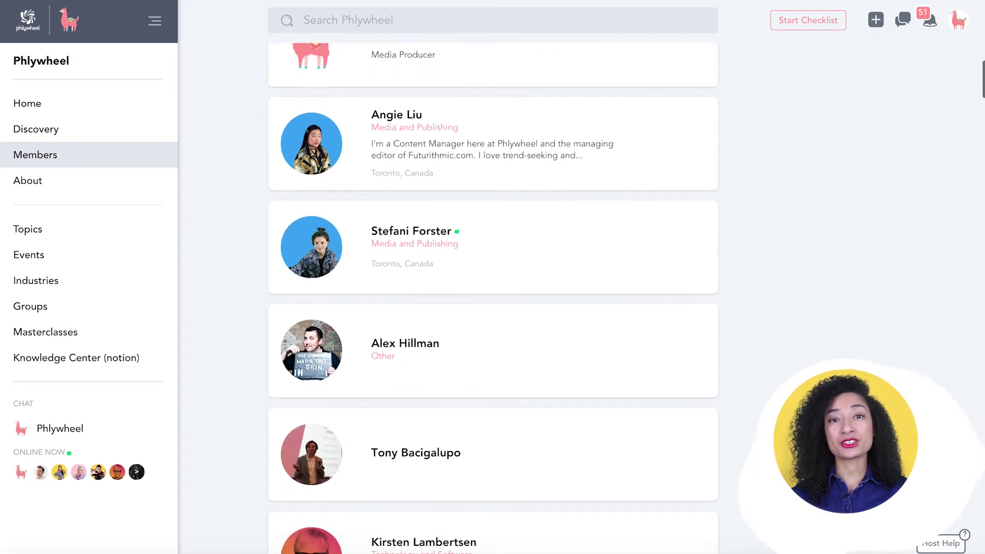
pyautogui.scroll(-2, 492, 297)
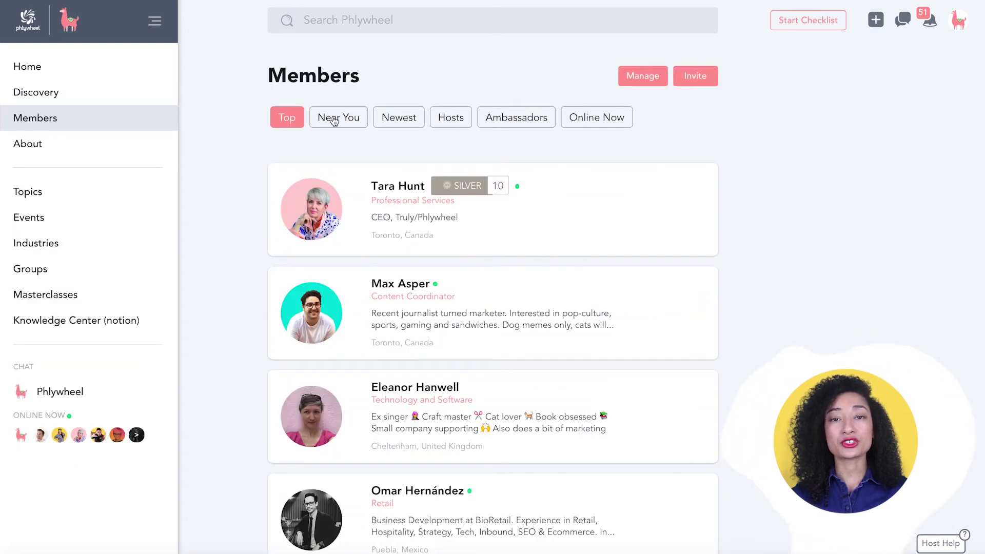
# Step: Filter the members by Near You, open a private chat with the first listed member and close it
pyautogui.click(334, 120)
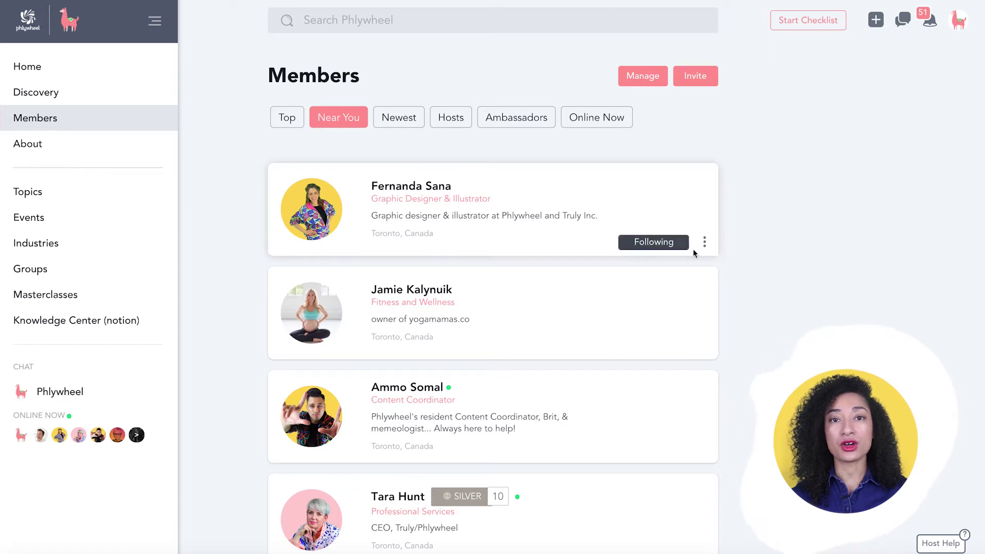
pyautogui.click(605, 282)
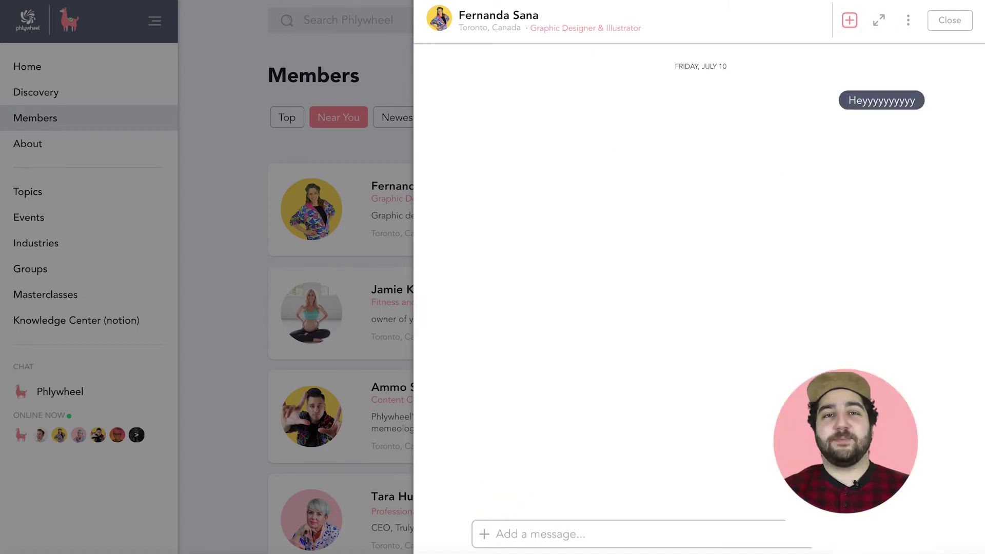
pyautogui.click(955, 30)
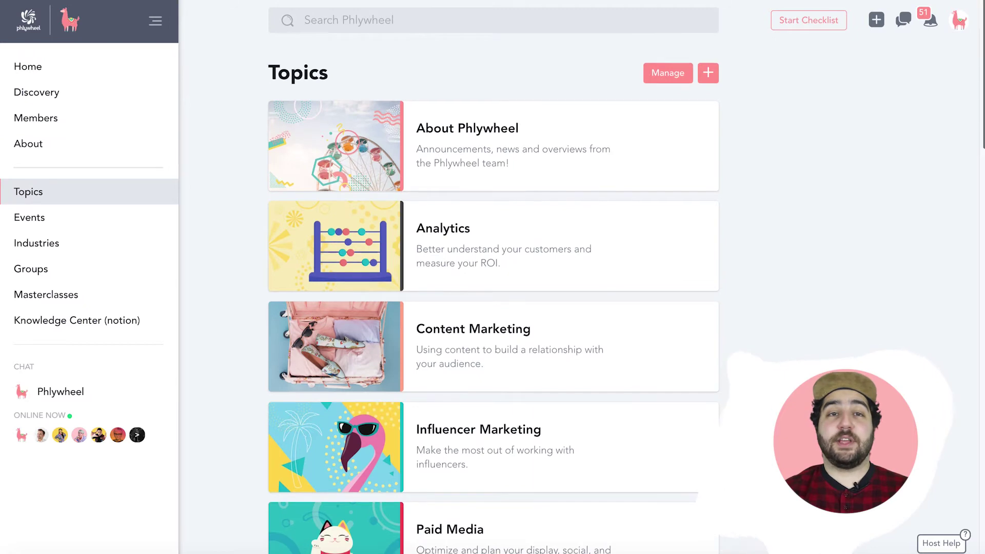
# Step: Browse the list of topics from About Phlywheel to Tech, Apps + Gadgets and return to the Podcasting topic to check its follow option
pyautogui.scroll(-5, 492, 308)
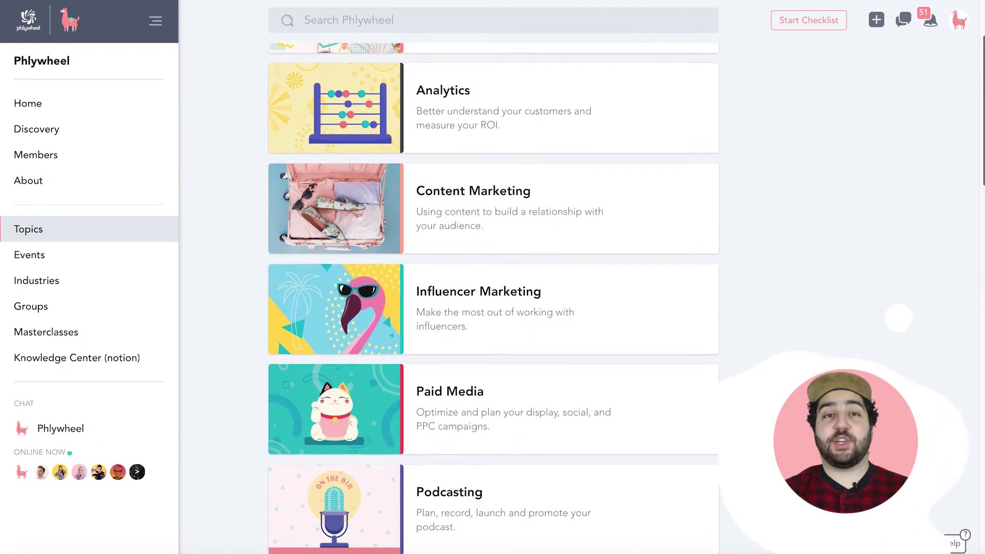
pyautogui.scroll(-4, 492, 298)
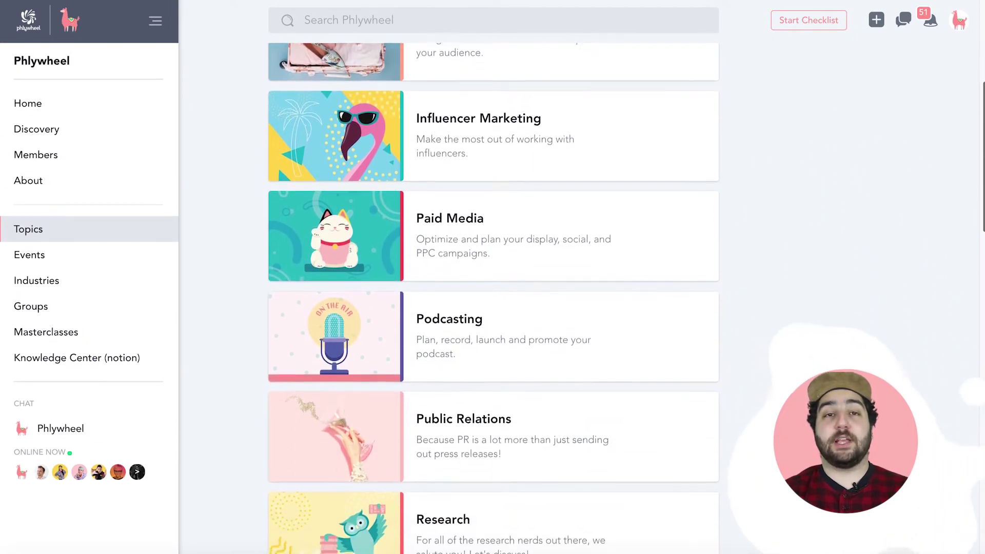
pyautogui.scroll(-6, 493, 298)
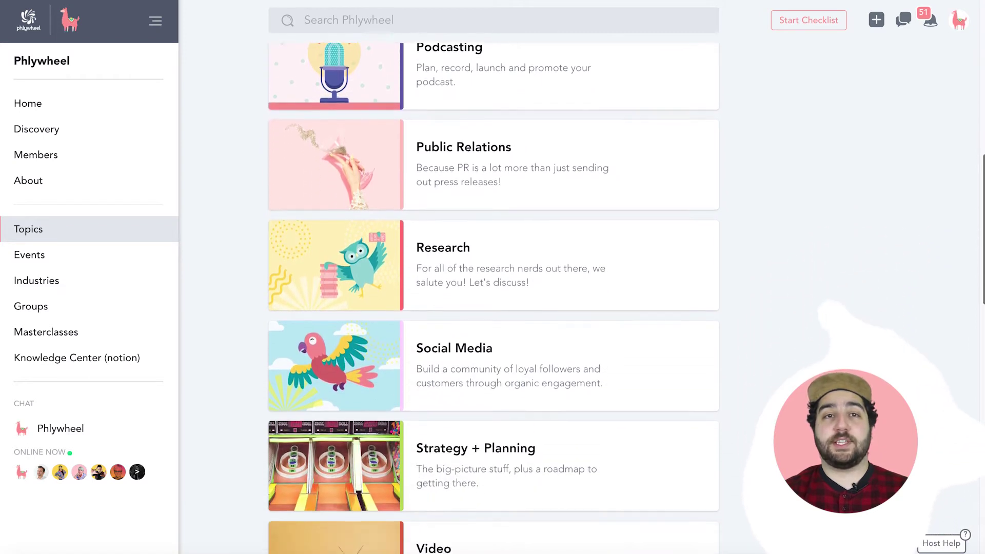
pyautogui.scroll(-7, 493, 298)
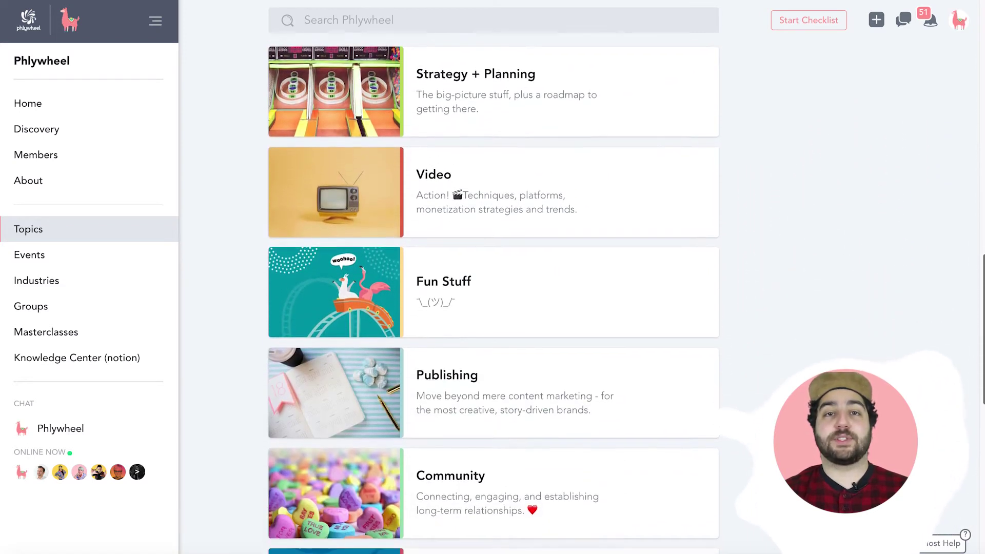
pyautogui.scroll(-5, 493, 298)
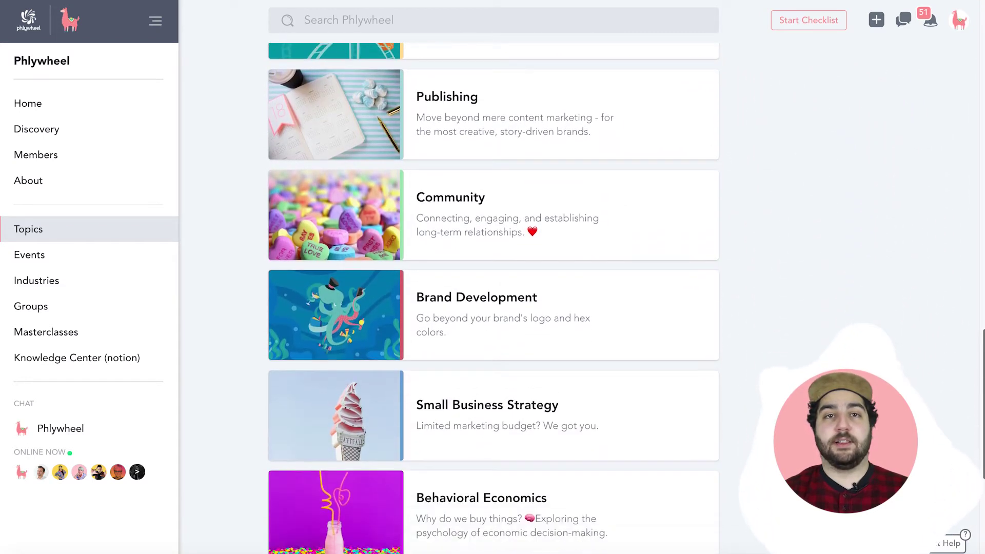
pyautogui.scroll(-5, 493, 297)
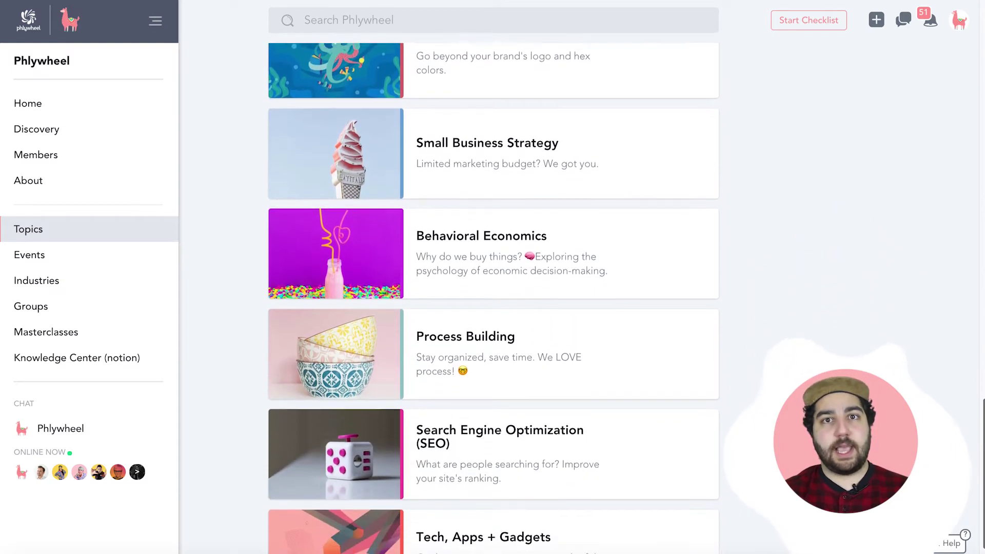
pyautogui.scroll(7, 493, 297)
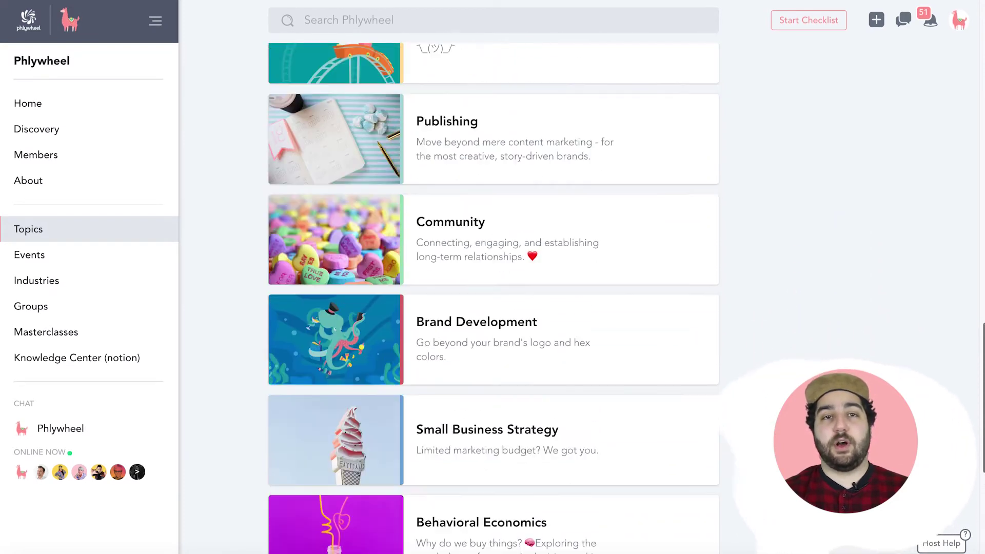
pyautogui.scroll(13, 492, 297)
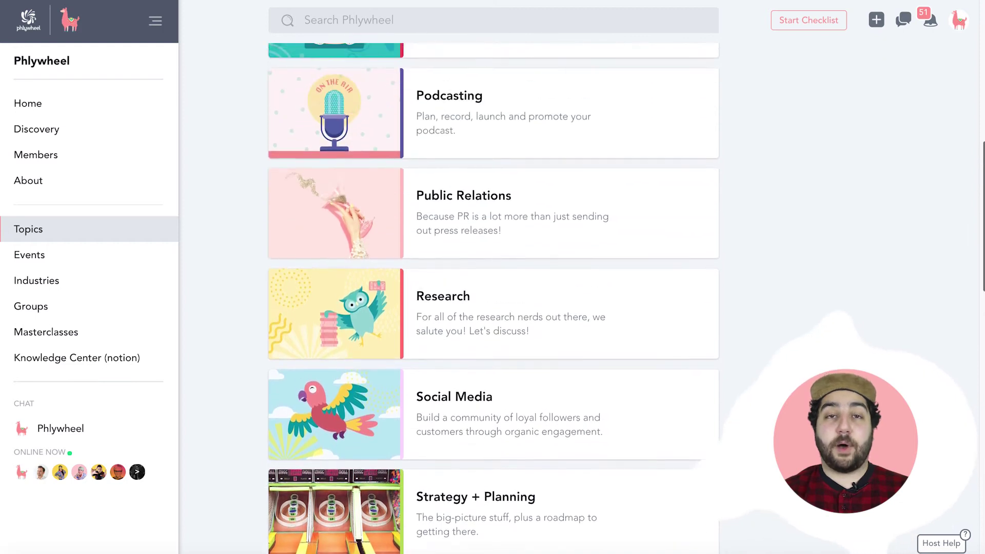
pyautogui.scroll(4, 492, 297)
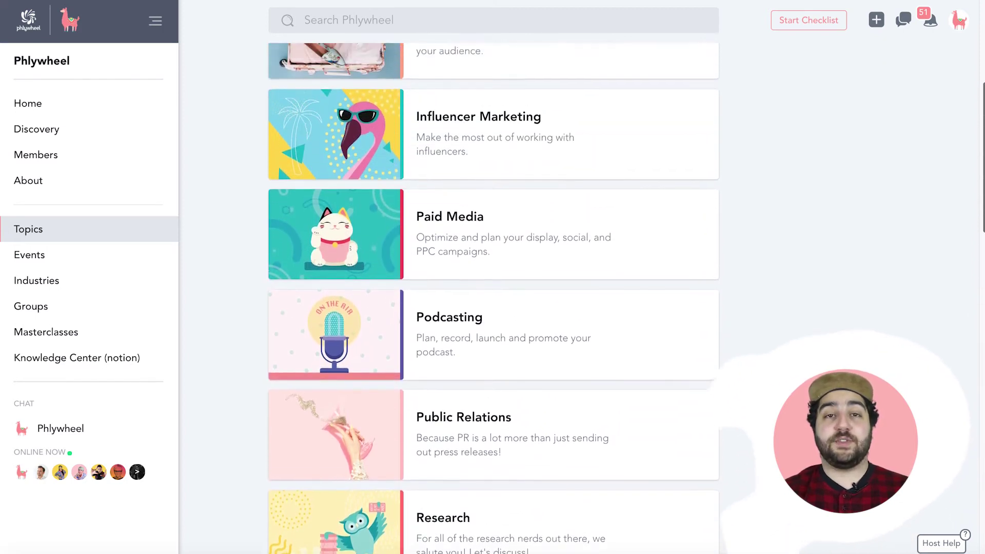
pyautogui.scroll(3, 492, 297)
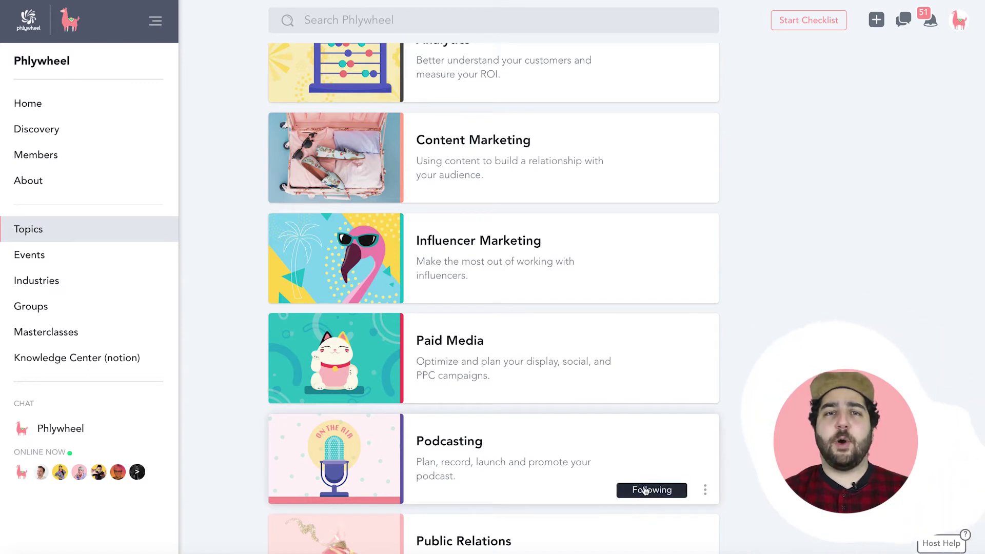
pyautogui.tripleClick(645, 468)
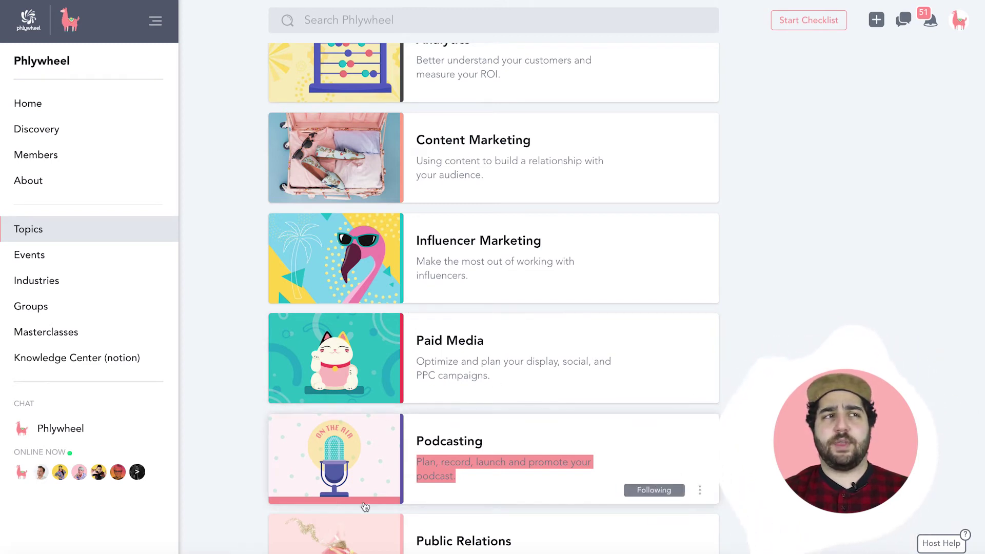
# Step: Open the Events page and look through the upcoming events from July to late August
pyautogui.click(30, 256)
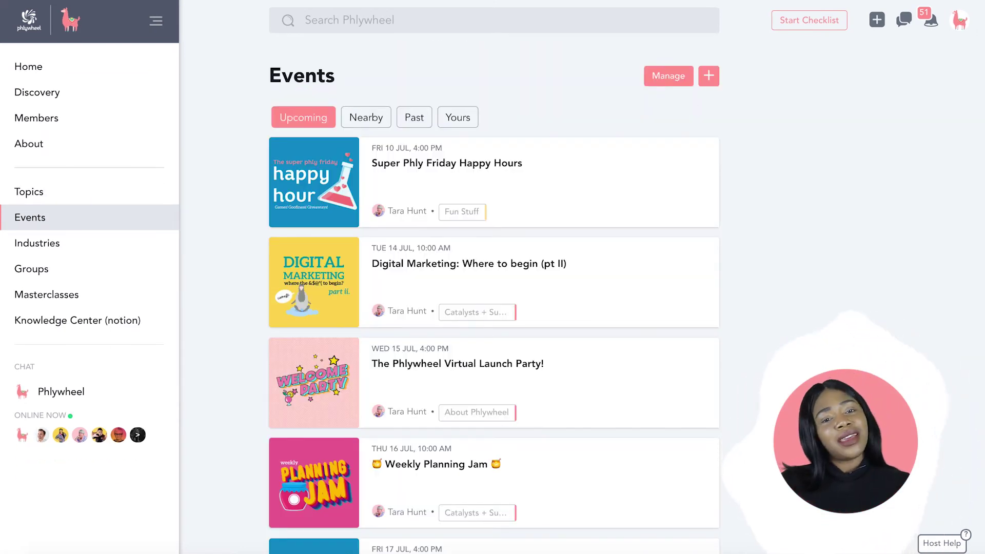
pyautogui.scroll(-4, 493, 308)
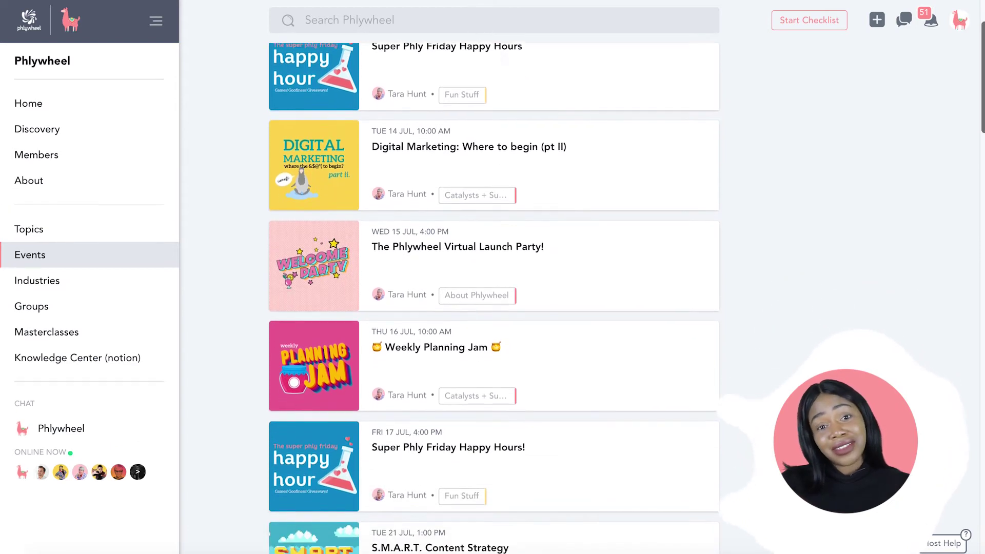
pyautogui.scroll(-4, 493, 298)
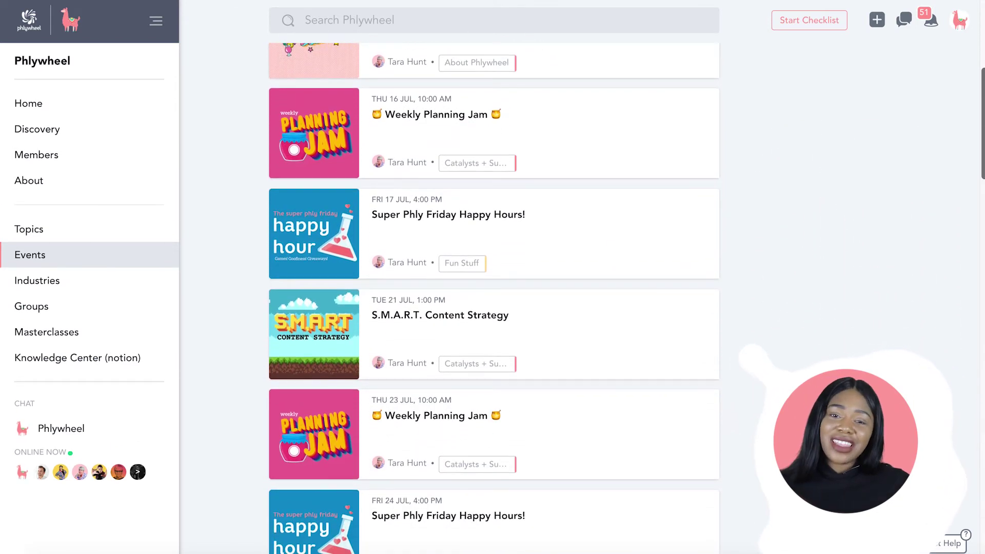
pyautogui.scroll(-6, 494, 297)
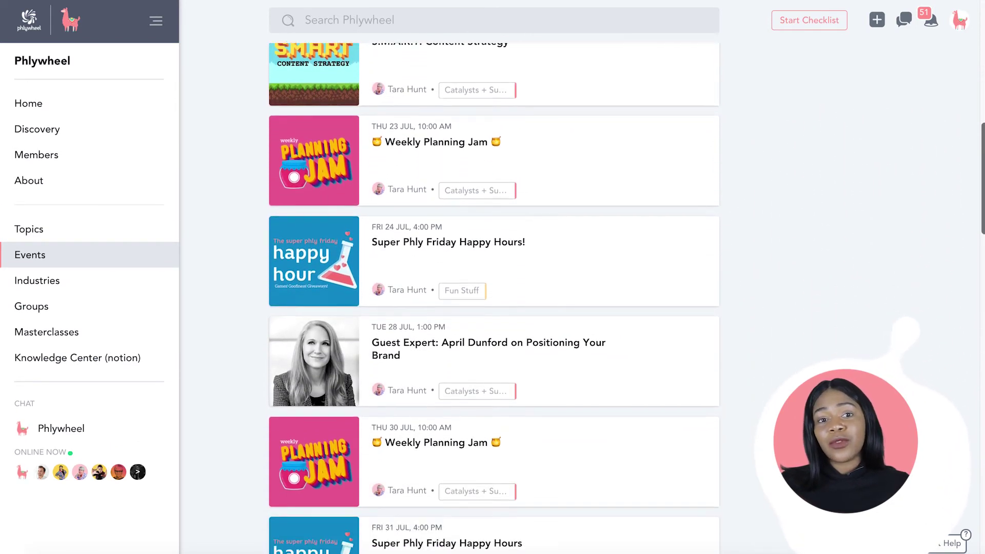
pyautogui.scroll(-4, 493, 298)
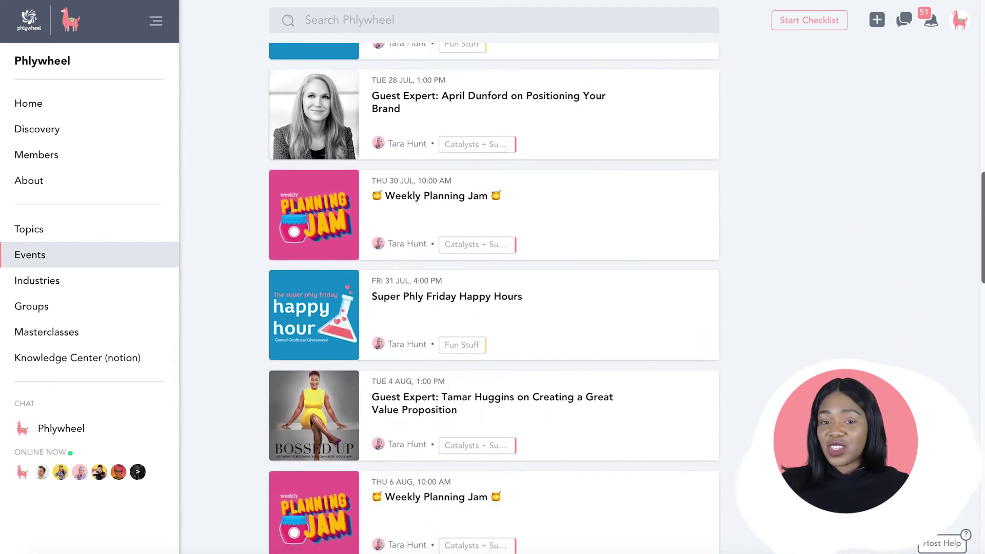
pyautogui.scroll(-5, 494, 298)
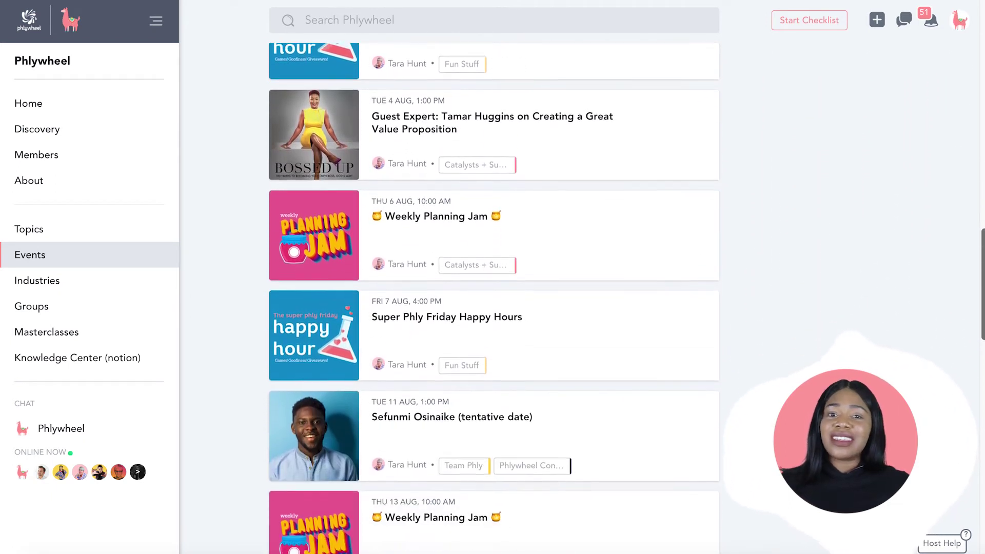
pyautogui.scroll(-7, 493, 297)
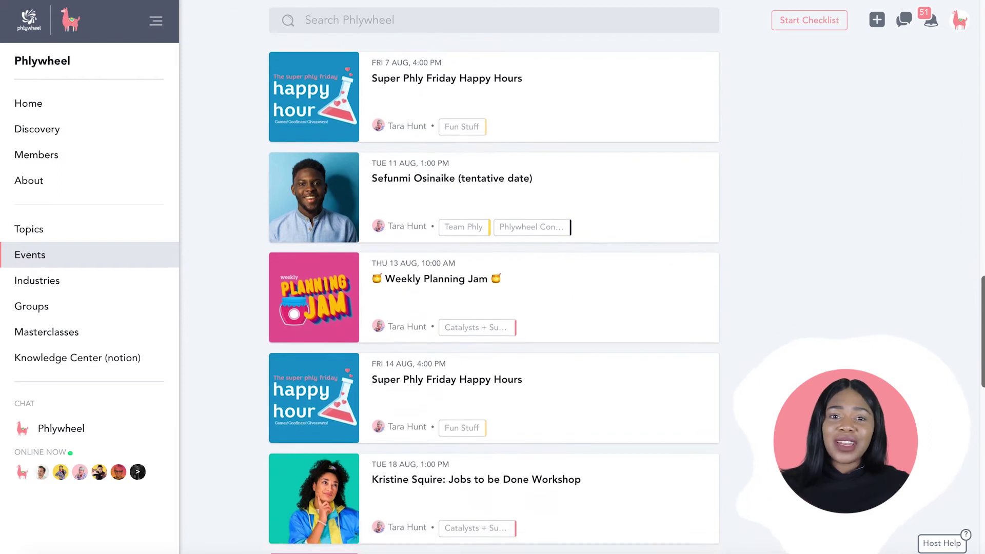
pyautogui.scroll(-4, 494, 297)
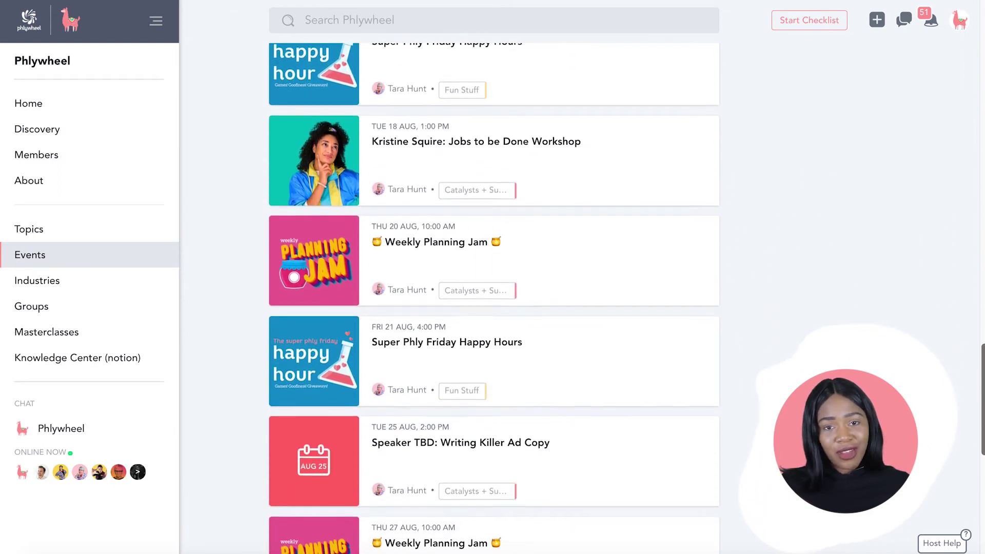
pyautogui.scroll(-6, 494, 297)
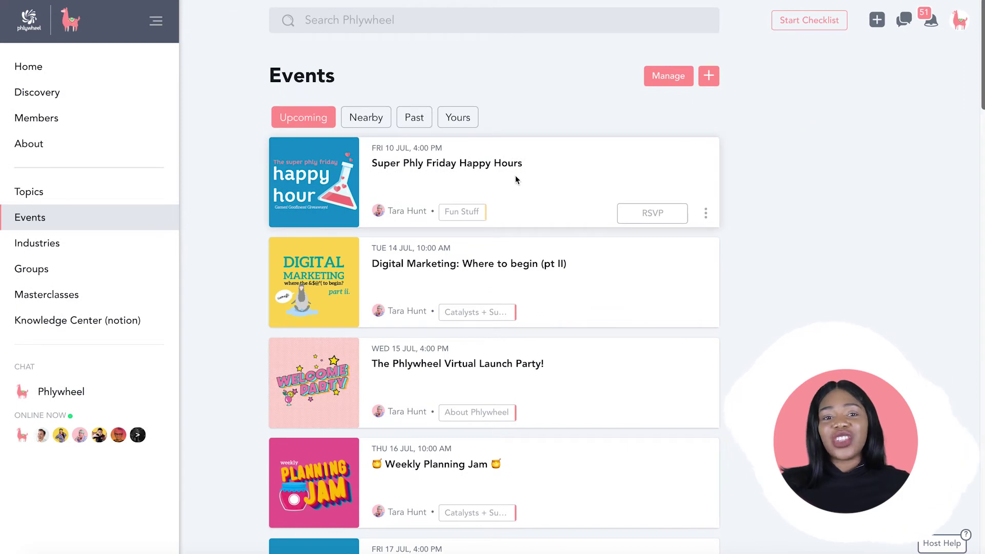
# Step: RSVP "I'm Going" to the Fri 10 Jul Super Phly Friday Happy Hours event, check its attendees and close the event
pyautogui.click(657, 214)
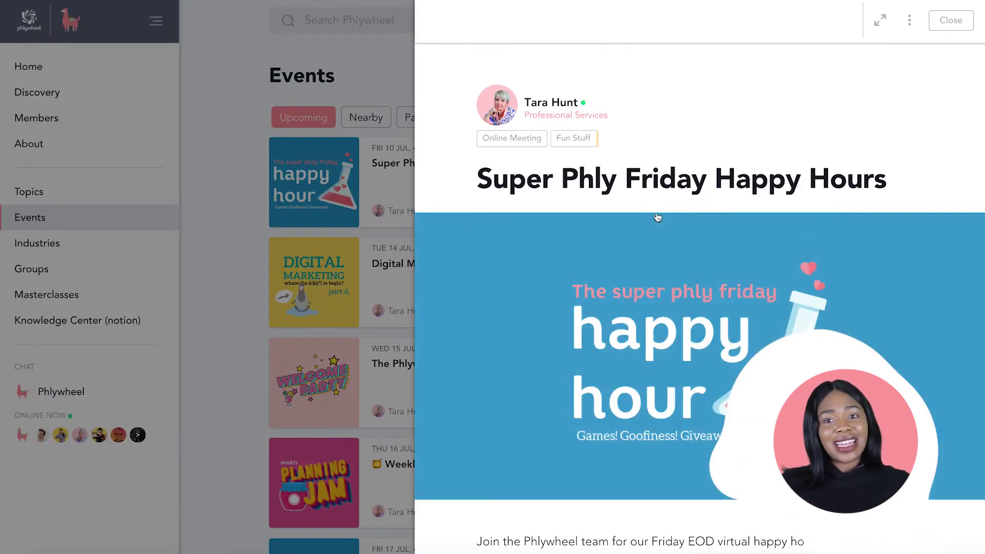
pyautogui.scroll(-8, 981, 165)
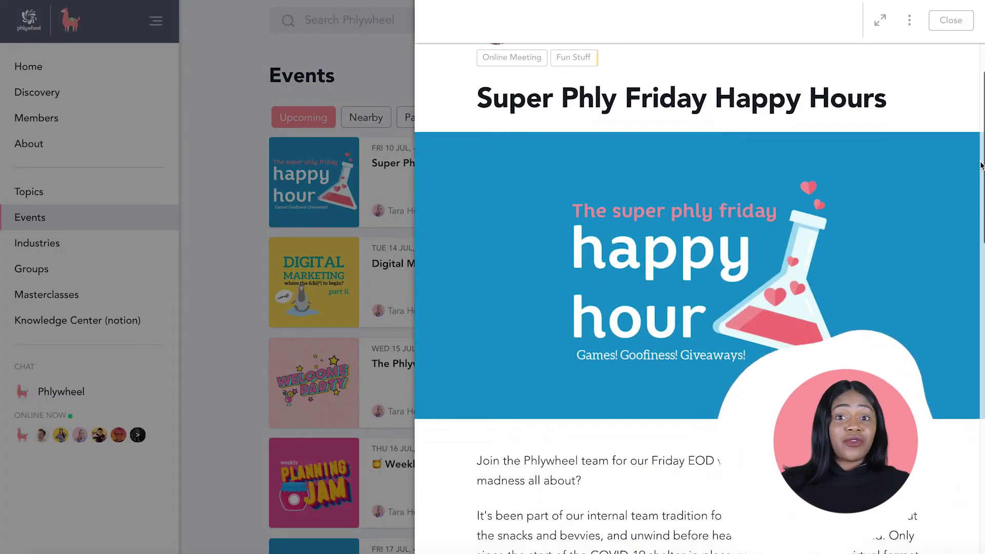
pyautogui.scroll(-7, 981, 166)
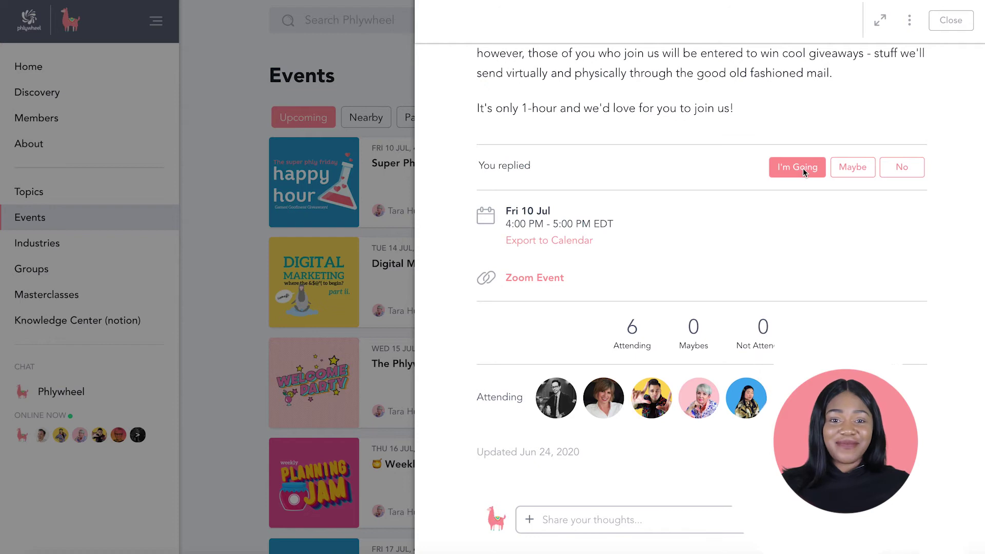
pyautogui.scroll(-4, 802, 168)
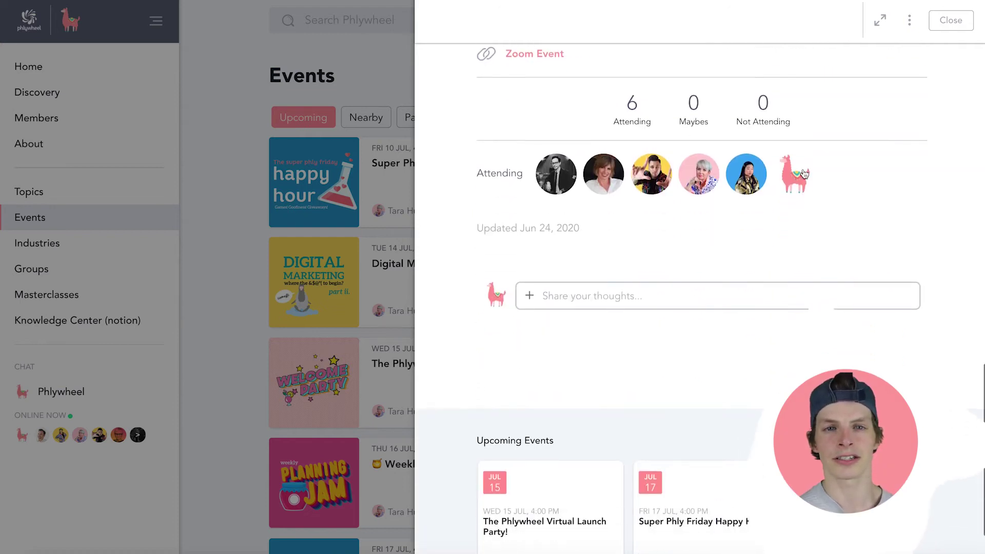
pyautogui.scroll(-2, 804, 173)
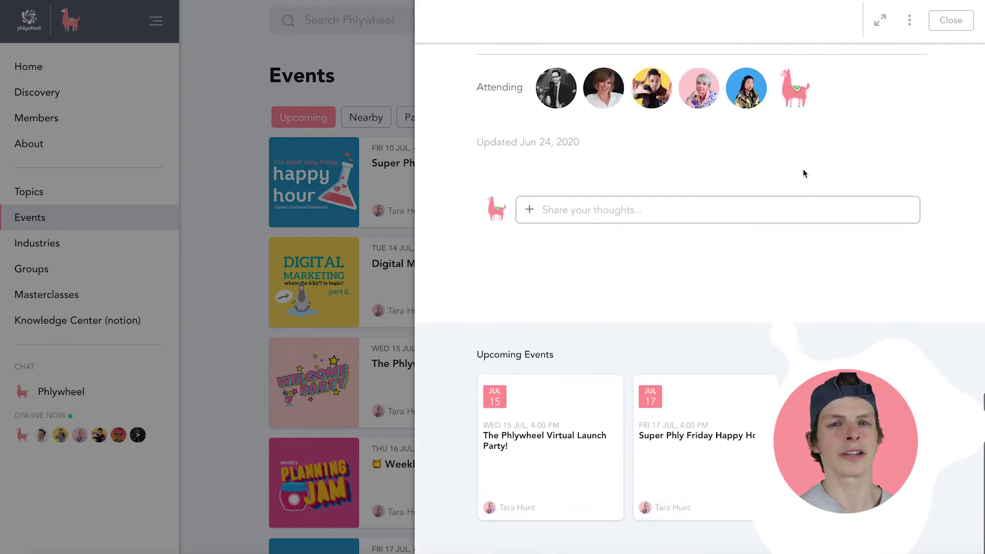
pyautogui.click(951, 20)
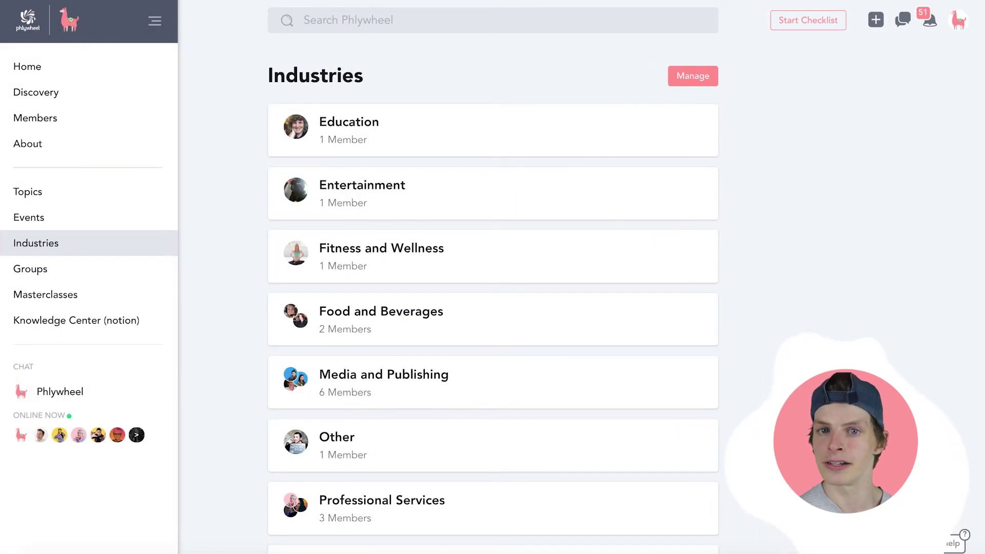
# Step: Look through the list of industries from Education to Technology and Software
pyautogui.scroll(-3, 493, 287)
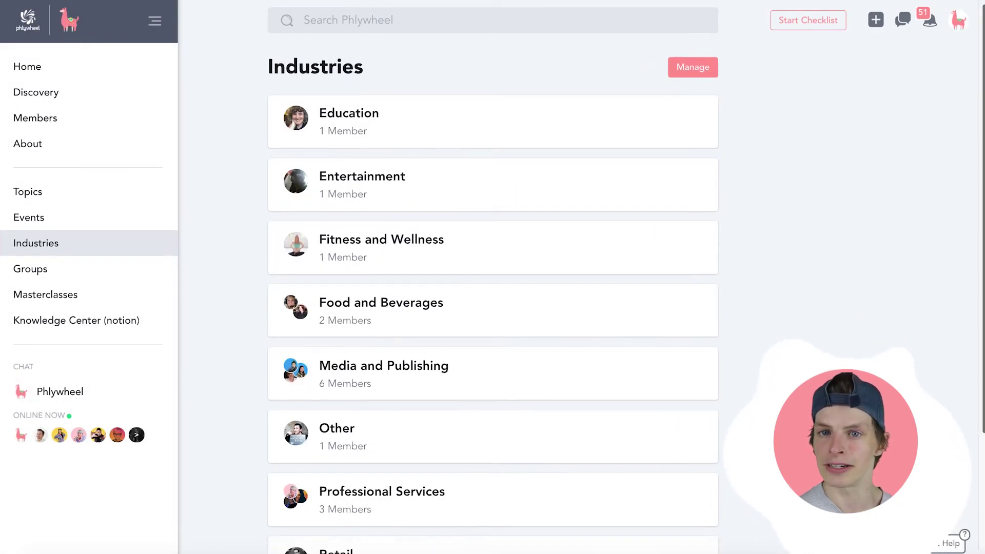
pyautogui.scroll(-1, 493, 287)
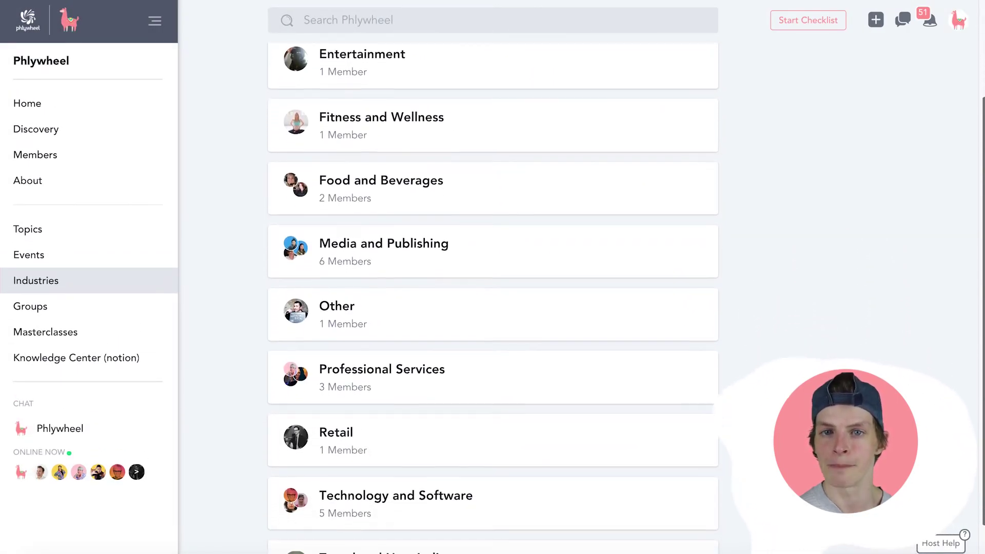
# Step: Open the Groups page, look through all groups down to Solopreneurs and open the group "what should I do with my life?"
pyautogui.click(37, 308)
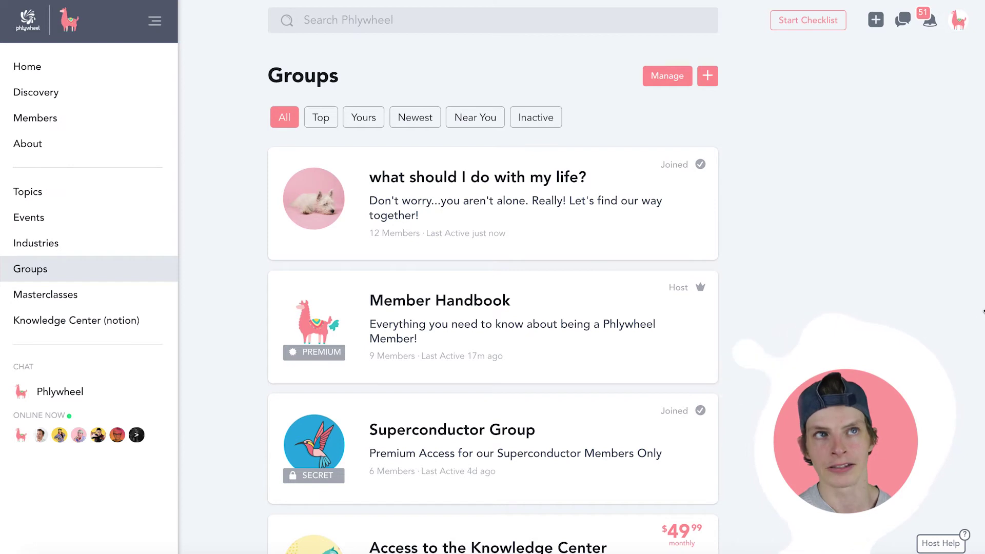
pyautogui.scroll(-3, 983, 317)
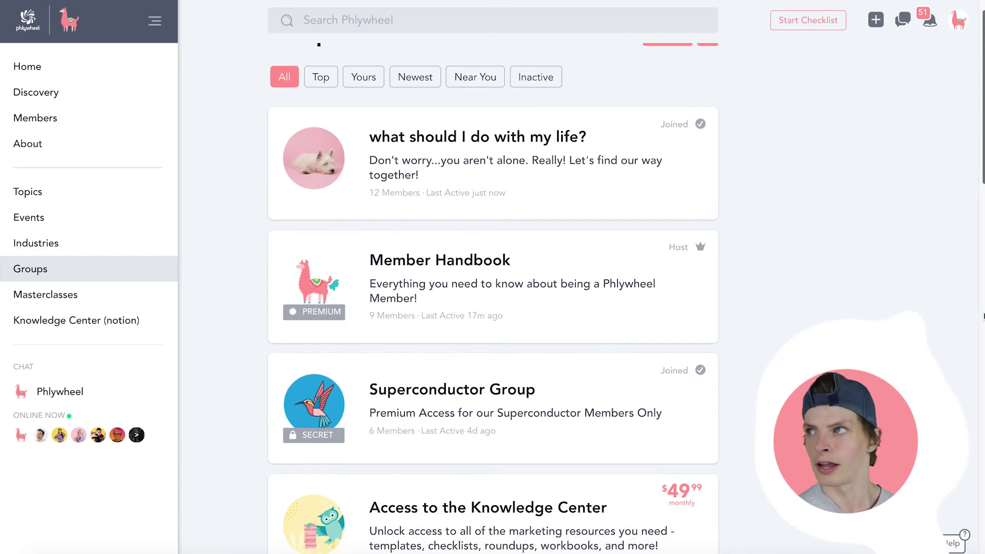
pyautogui.scroll(-5, 983, 317)
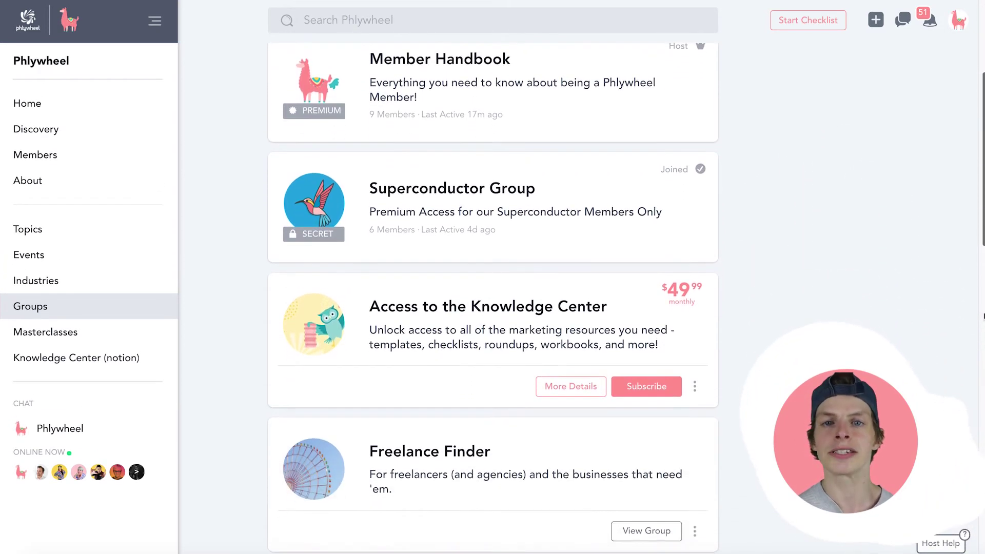
pyautogui.scroll(-9, 984, 317)
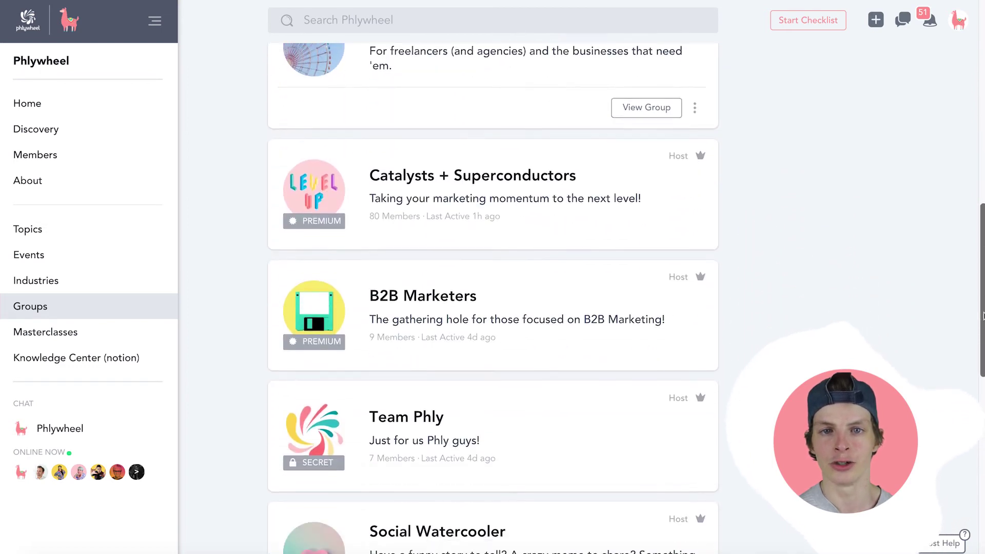
pyautogui.scroll(-1, 983, 315)
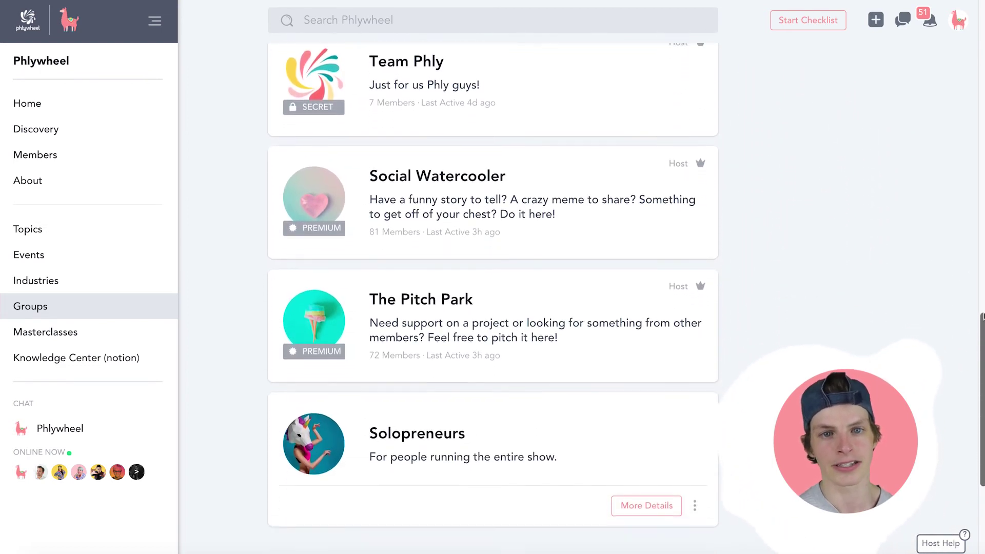
pyautogui.scroll(8, 983, 315)
pyautogui.scroll(10, 983, 315)
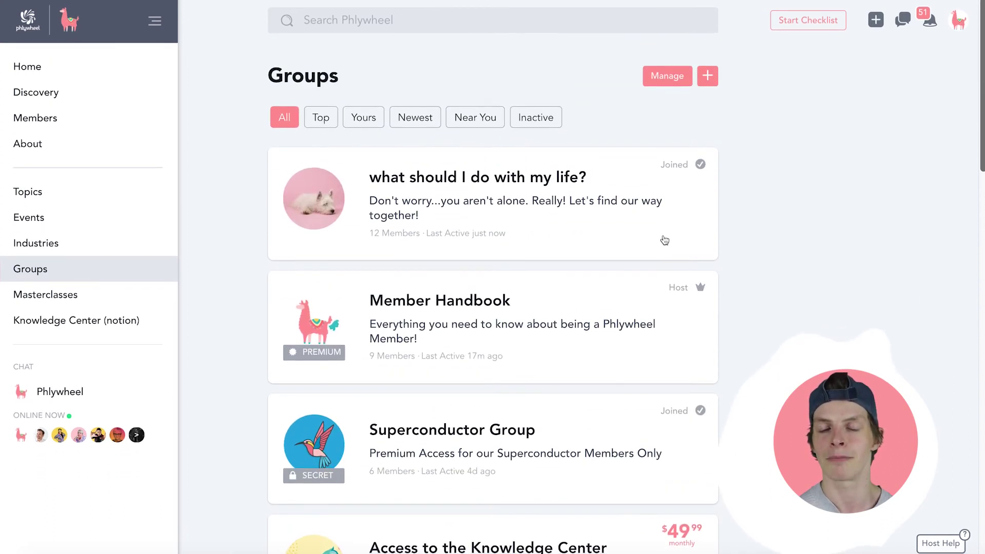
pyautogui.click(529, 209)
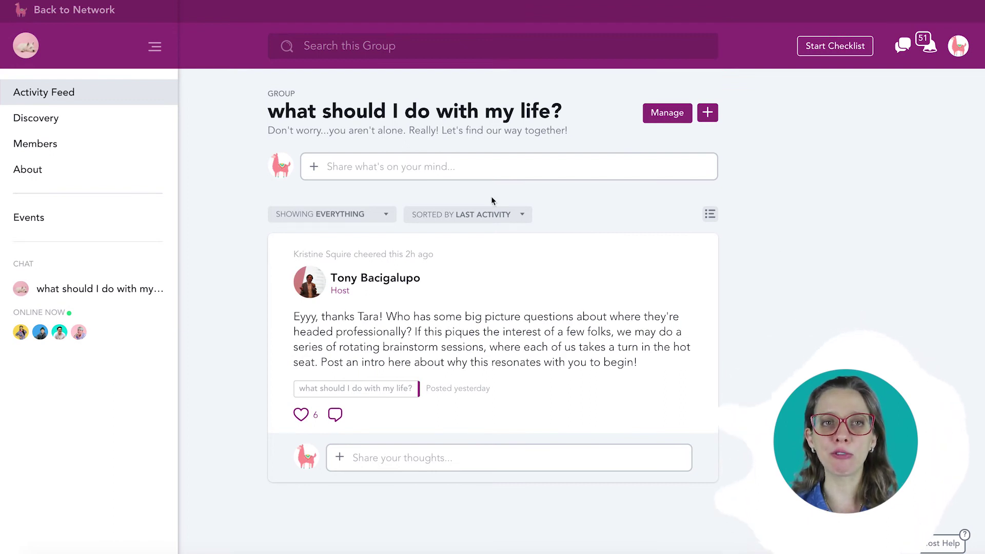
# Step: Return from the group to the network's Groups page, look through the list and open the Catalysts + Superconductors group
pyautogui.click(52, 13)
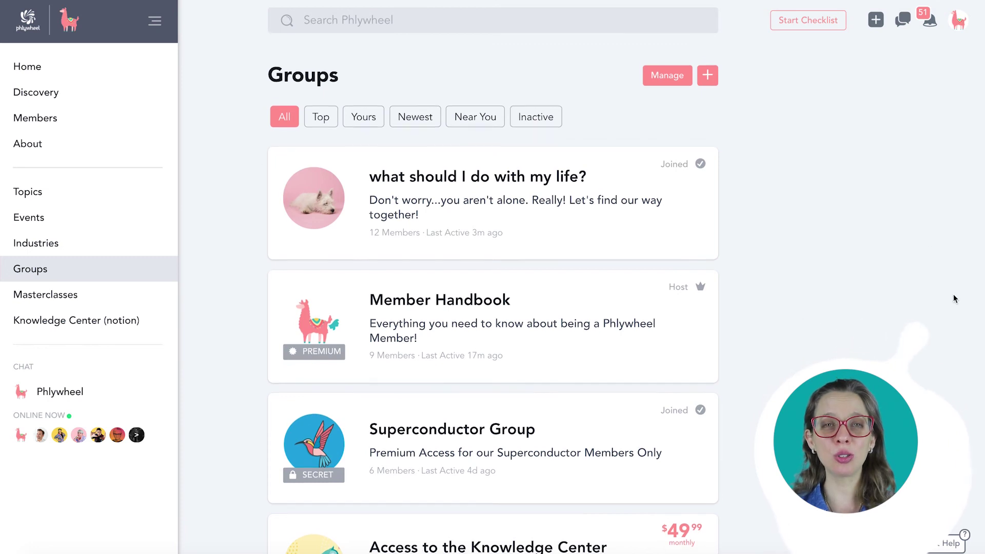
pyautogui.scroll(-5, 953, 295)
pyautogui.scroll(-5, 954, 295)
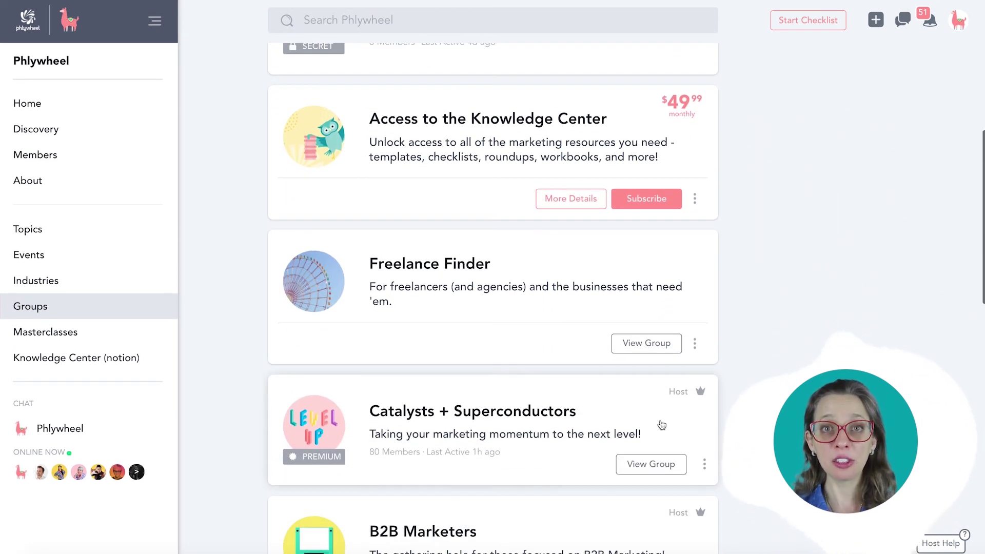
pyautogui.click(666, 425)
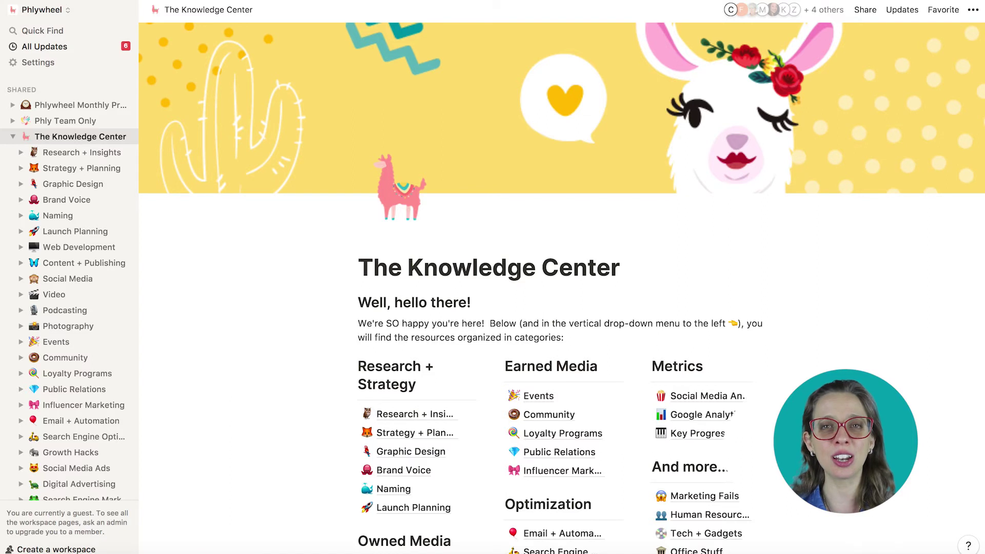
# Step: Browse the Notion Knowledge Center categories Research + Insights, Strategy + Planning, Graphic Design, Naming, Video and Podcasting
pyautogui.click(7, 153)
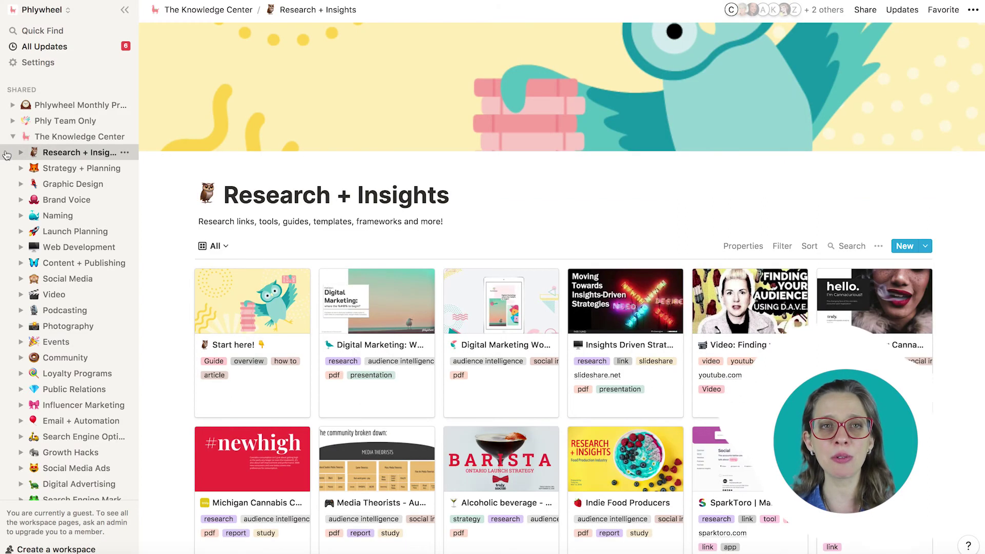
pyautogui.click(5, 169)
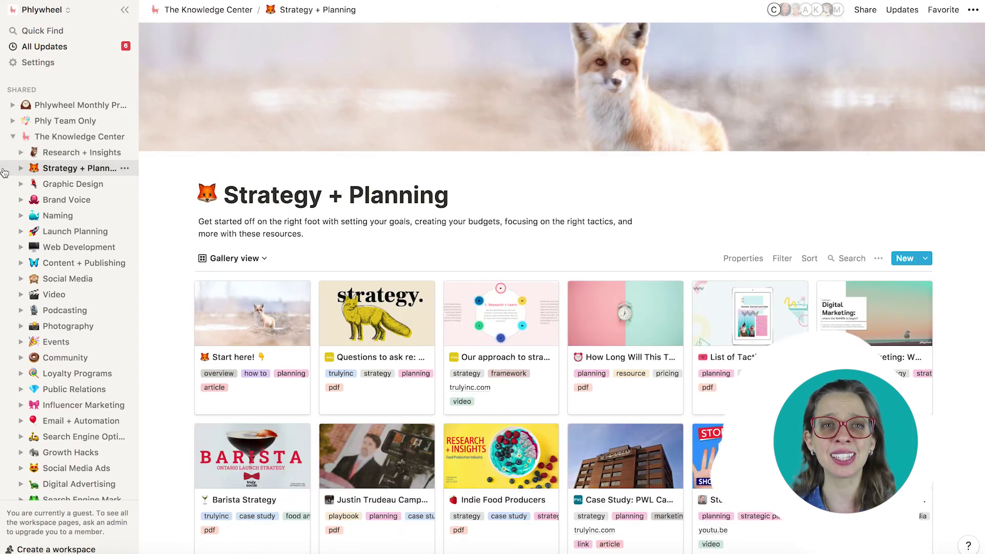
pyautogui.click(3, 188)
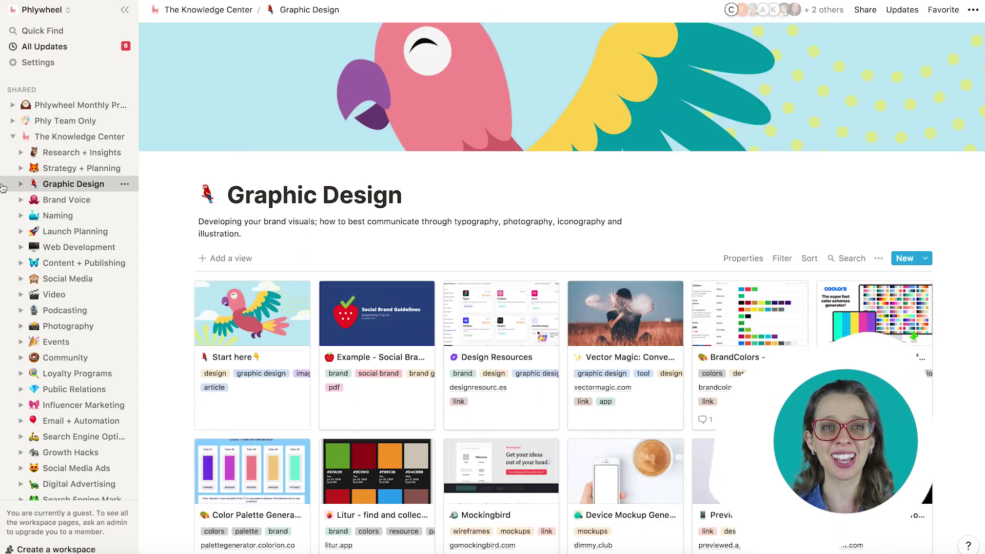
pyautogui.click(3, 216)
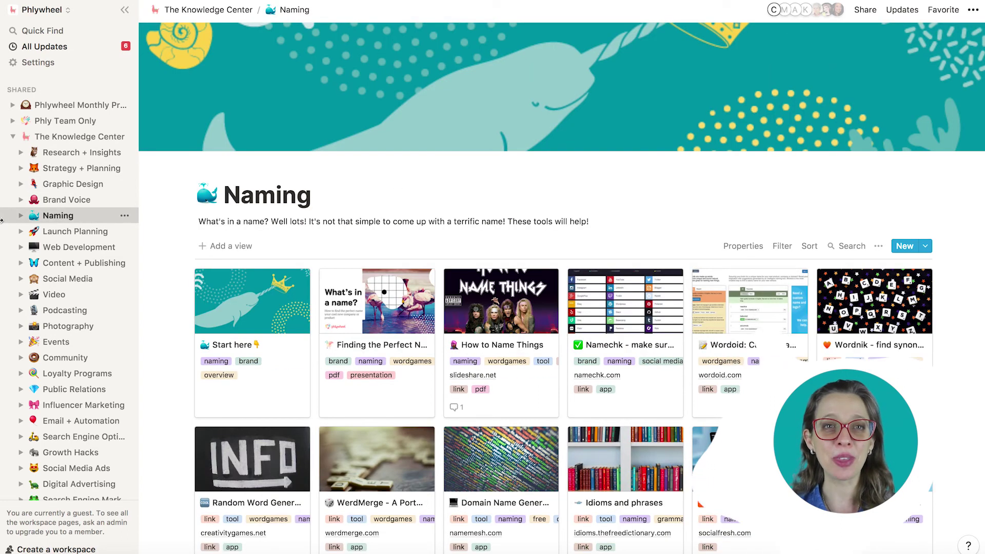
pyautogui.click(5, 296)
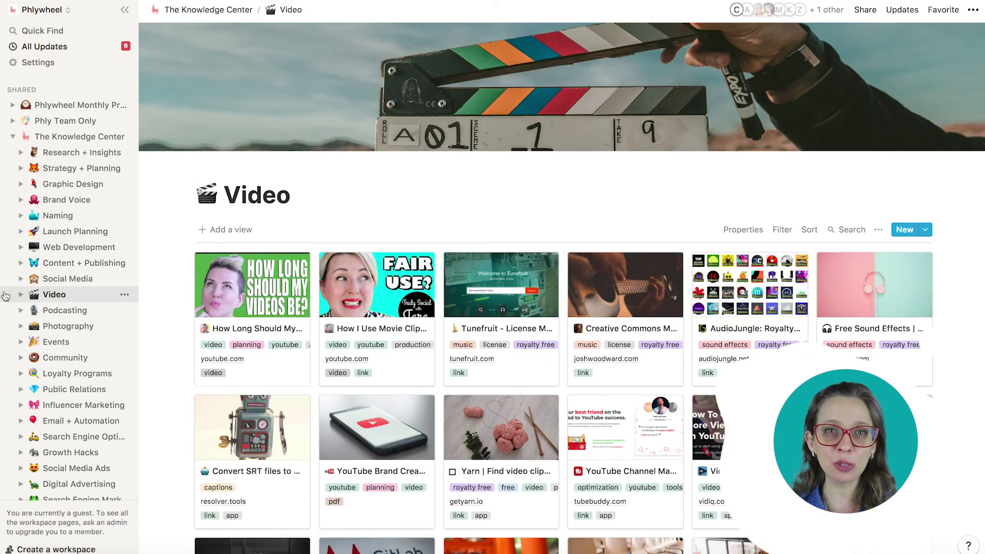
pyautogui.click(5, 309)
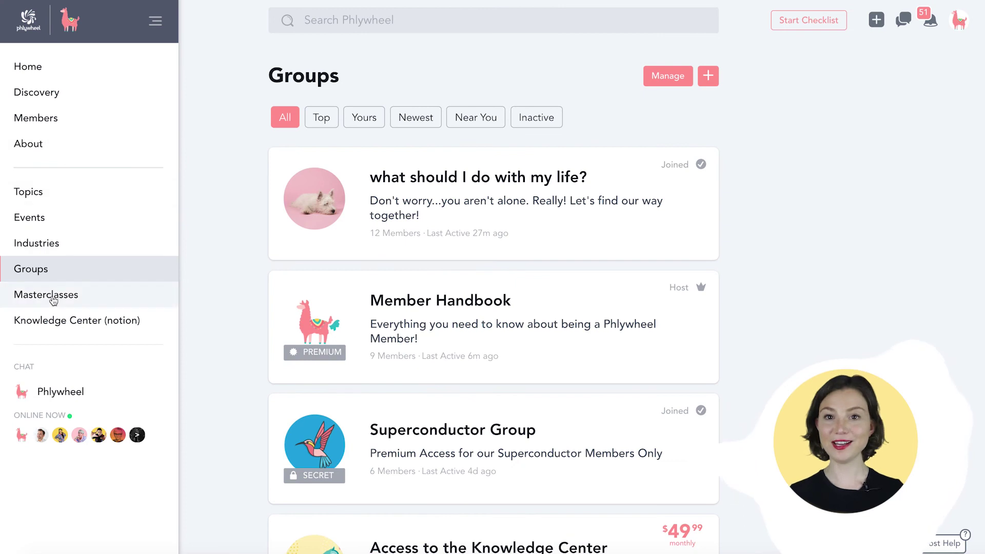
# Step: Open the Phlywheel Masterclasses page and look through the courses from Developing a Brand for the Social Era to Digital Marketing: Where to Begin?
pyautogui.click(53, 301)
pyautogui.scroll(-4, 493, 308)
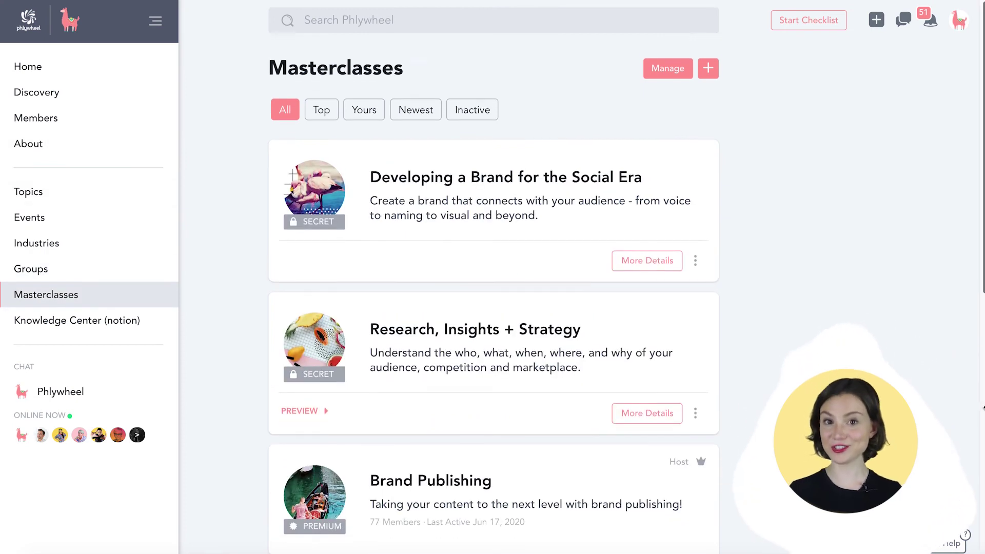
pyautogui.scroll(-2, 492, 298)
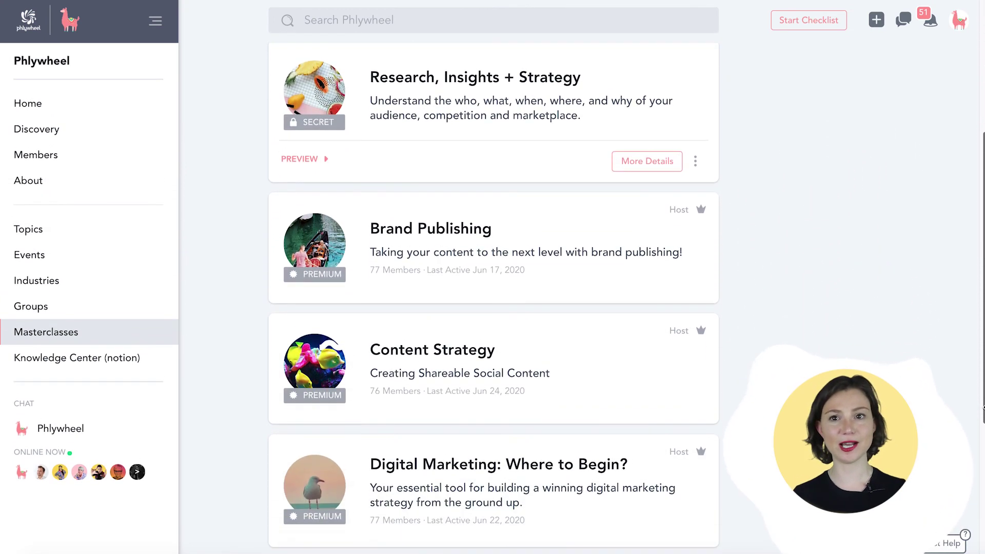
pyautogui.scroll(3, 493, 297)
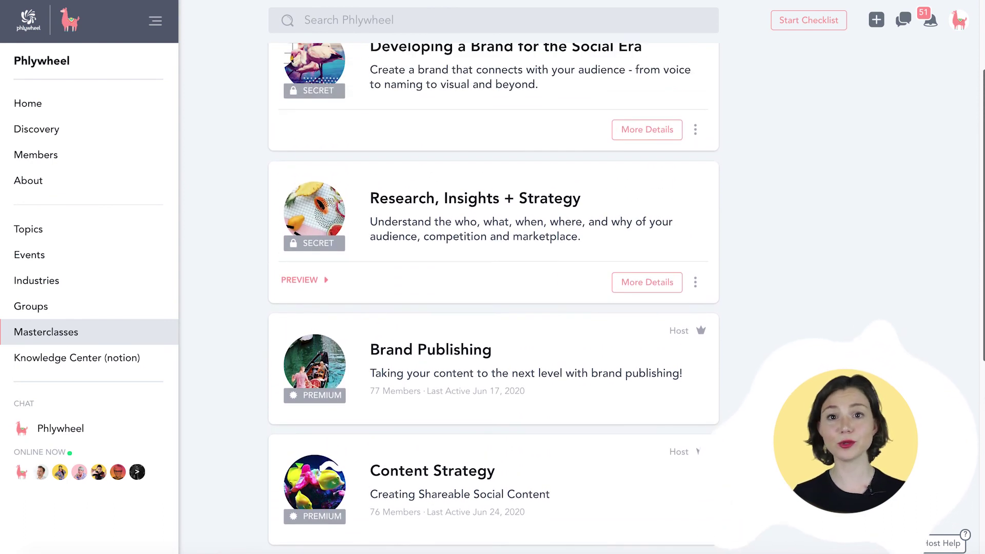
# Step: Open Lesson 1: What is Brand Publishing? in the Brand Publishing masterclass, skim it, play its video and close the lesson
pyautogui.click(626, 370)
pyautogui.click(430, 252)
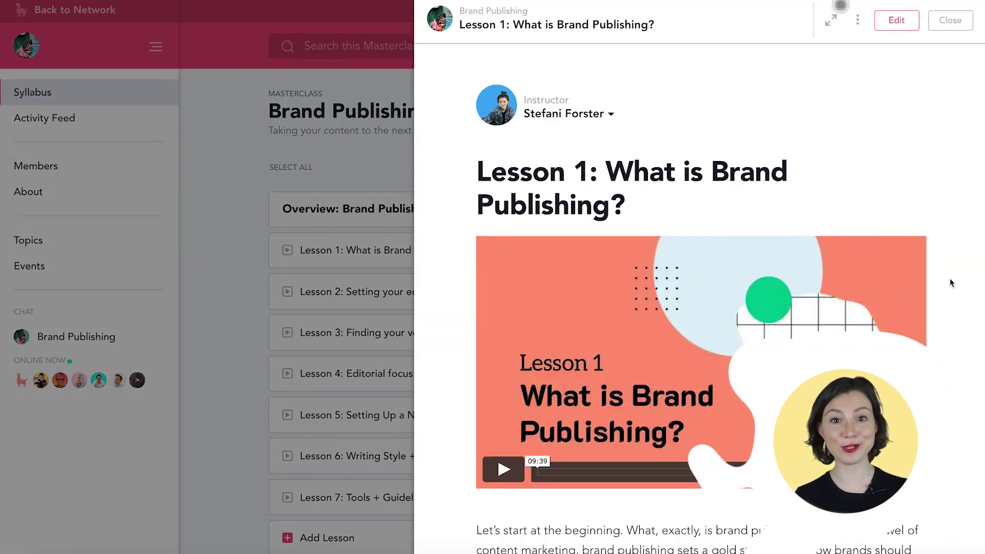
pyautogui.scroll(-6, 981, 186)
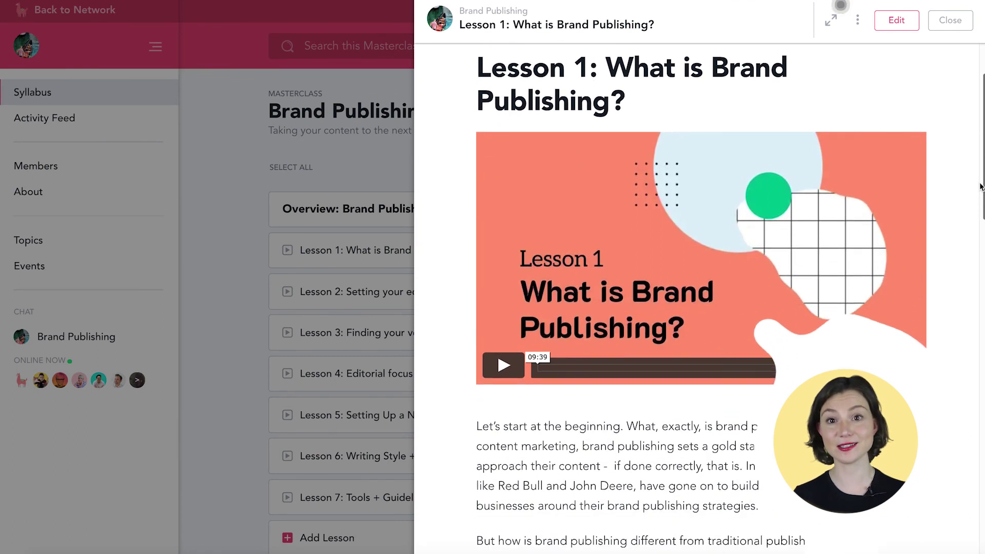
pyautogui.scroll(5, 982, 186)
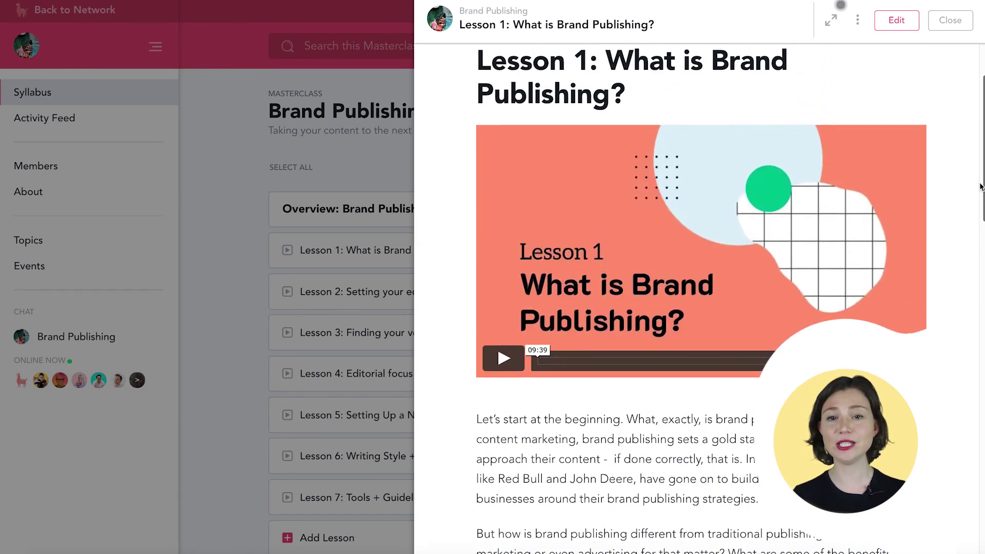
pyautogui.click(491, 404)
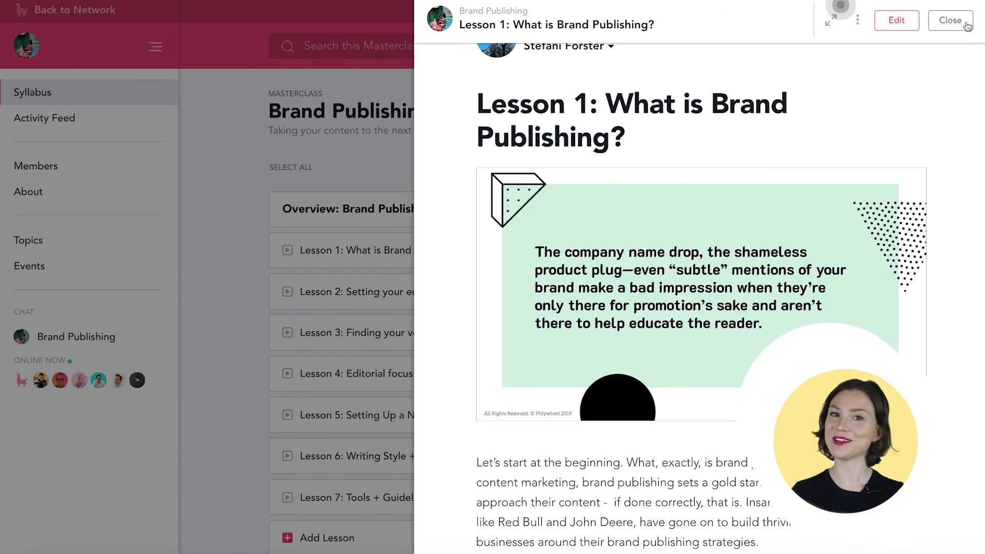
pyautogui.click(967, 26)
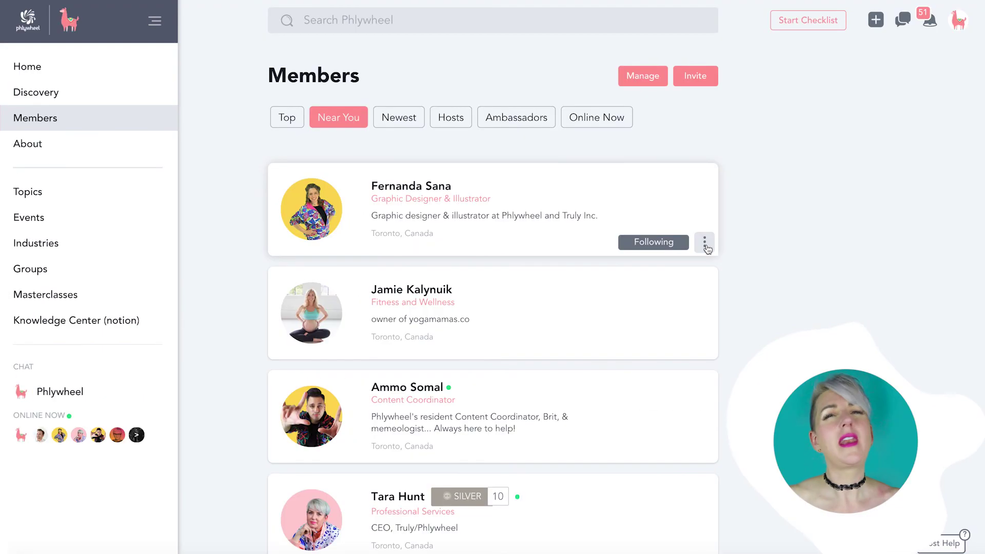
# Step: Choose Say Hello for the graphic designer and illustrator at the head of the Near You members list
pyautogui.click(704, 243)
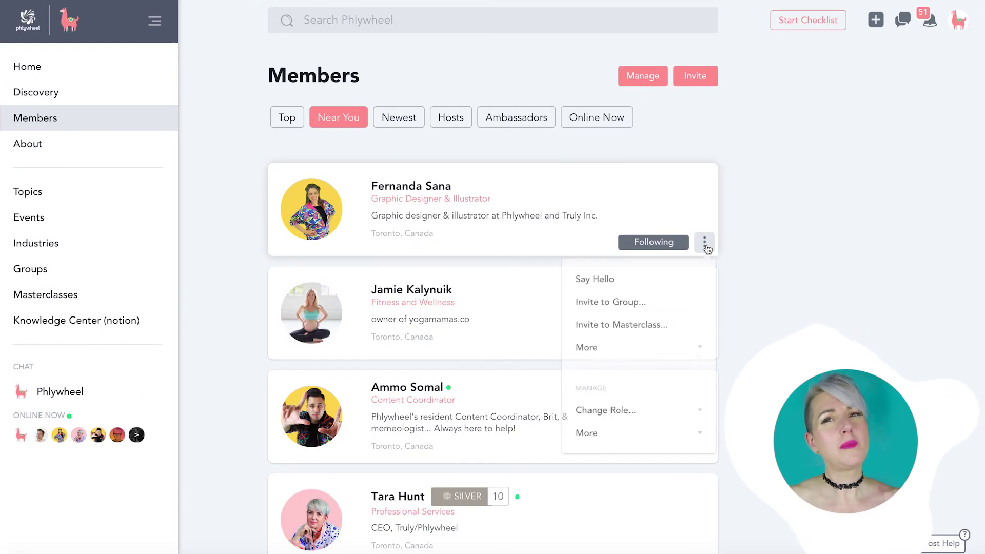
pyautogui.click(607, 283)
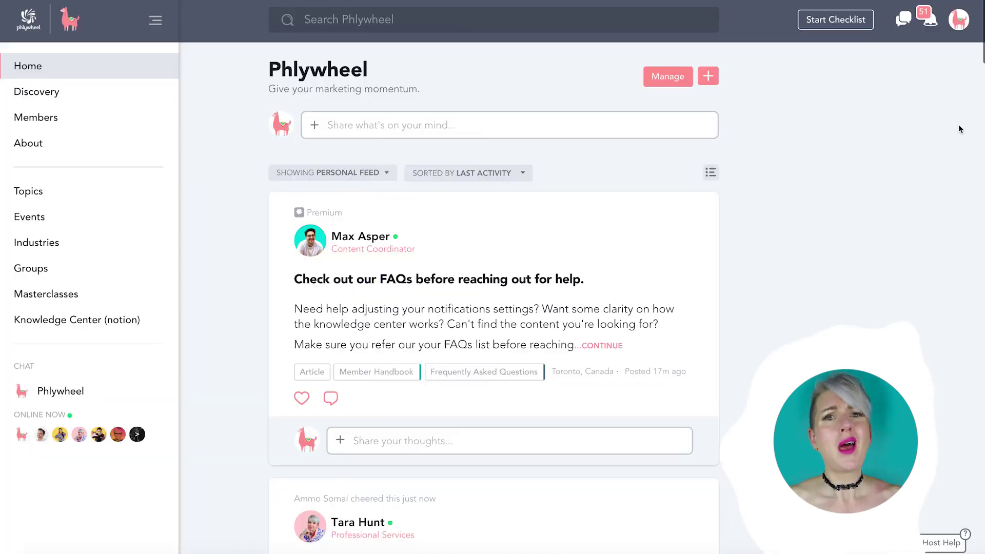
# Step: Open Text Me The App in the personal settings and place the cursor in its phone number field
pyautogui.click(959, 20)
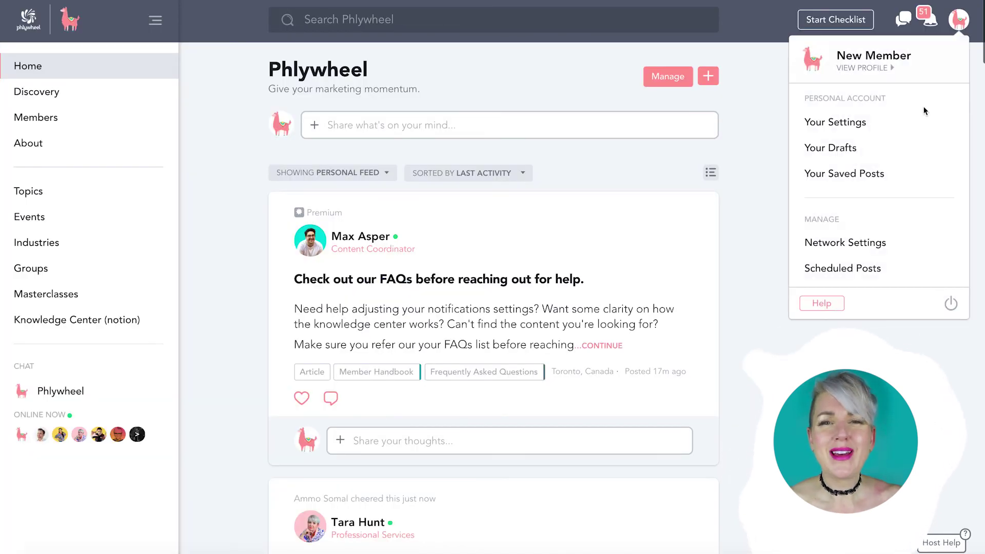
pyautogui.click(916, 125)
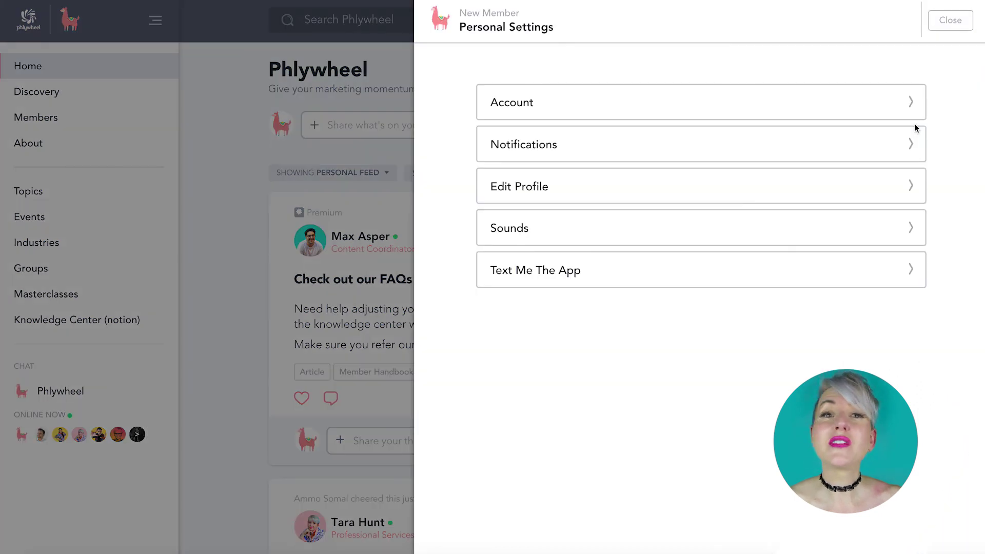
pyautogui.click(906, 272)
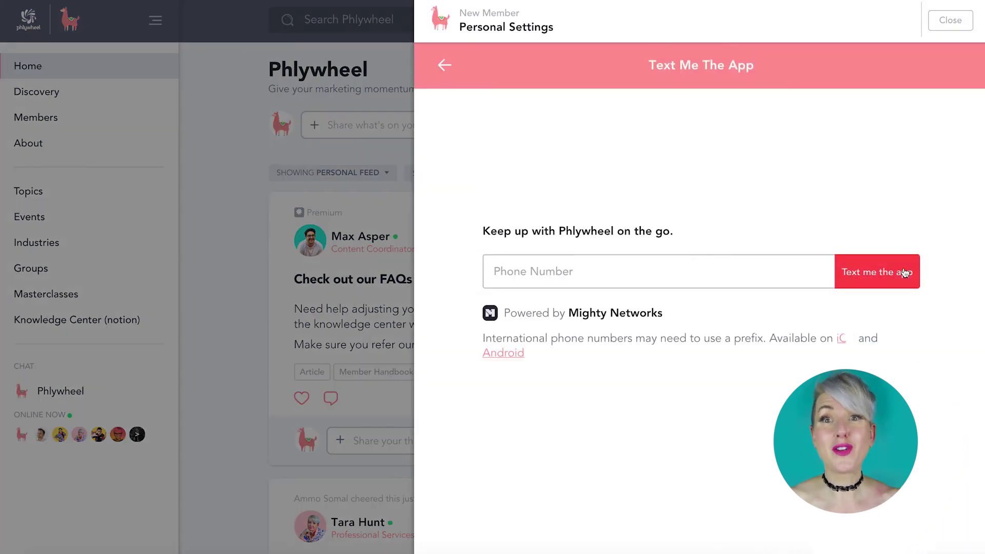
pyautogui.click(808, 273)
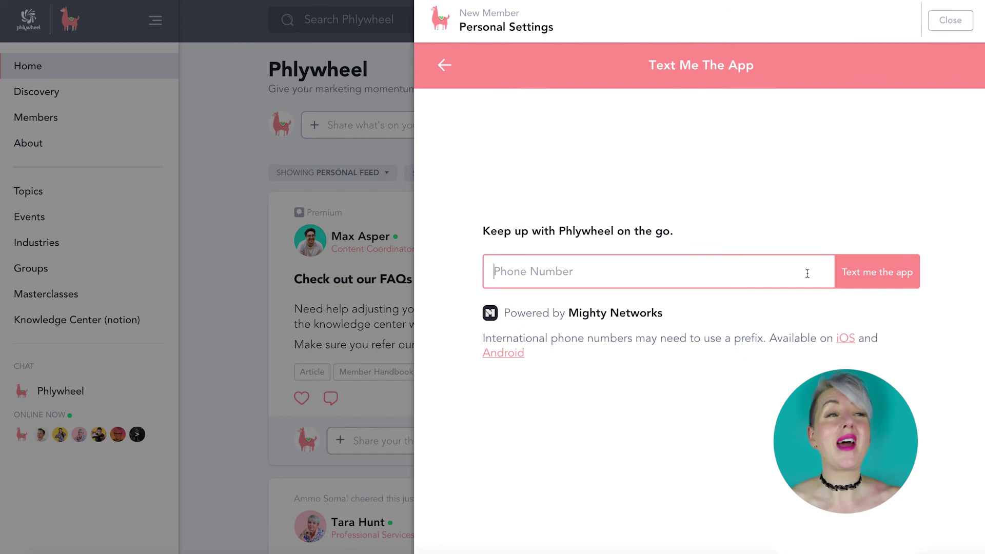